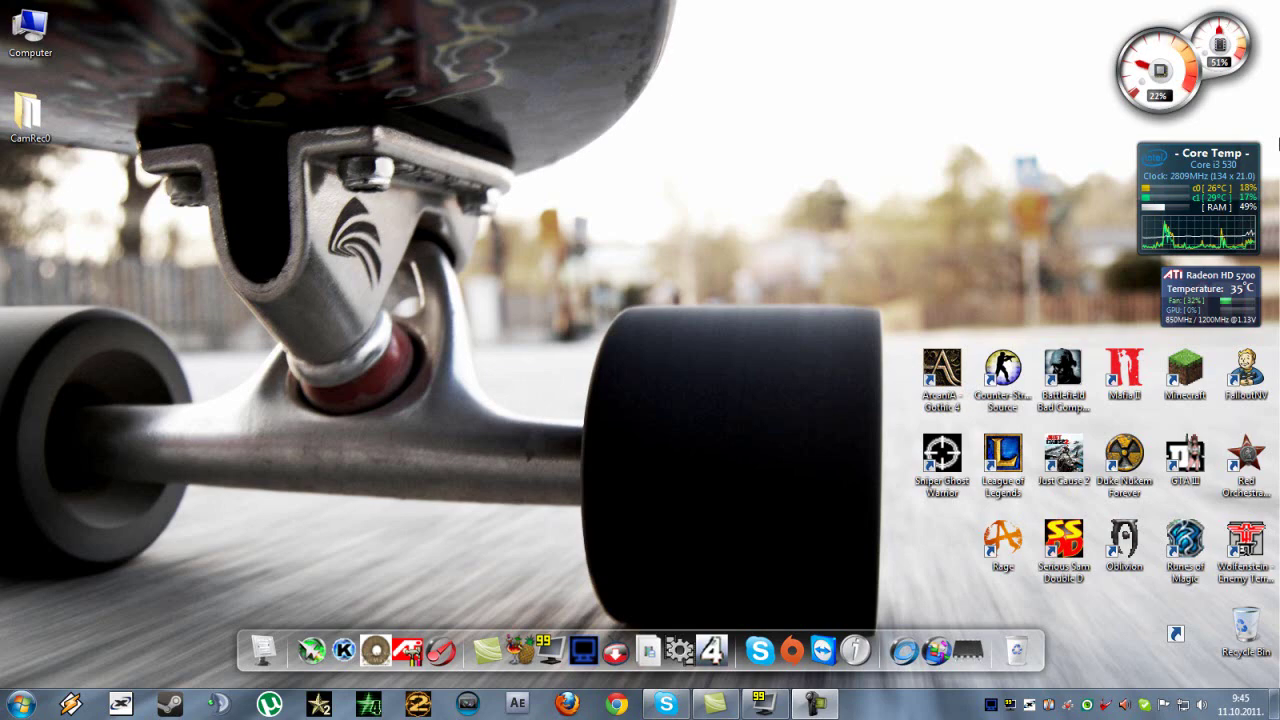
Open Dxtory and view its target settings and its overlay settings
{"action": "left_click", "coordinate": [990, 705]}
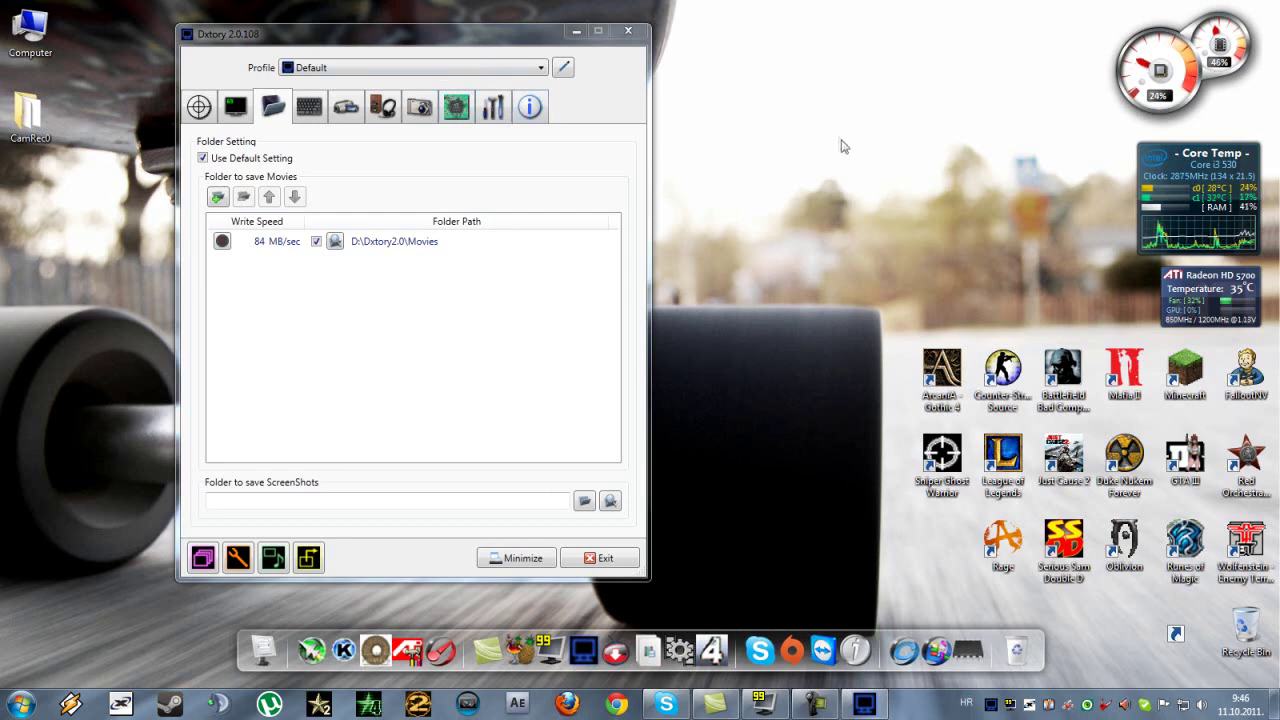
{"action": "left_click_drag", "start_coordinate": [127, 22], "coordinate": [722, 582]}
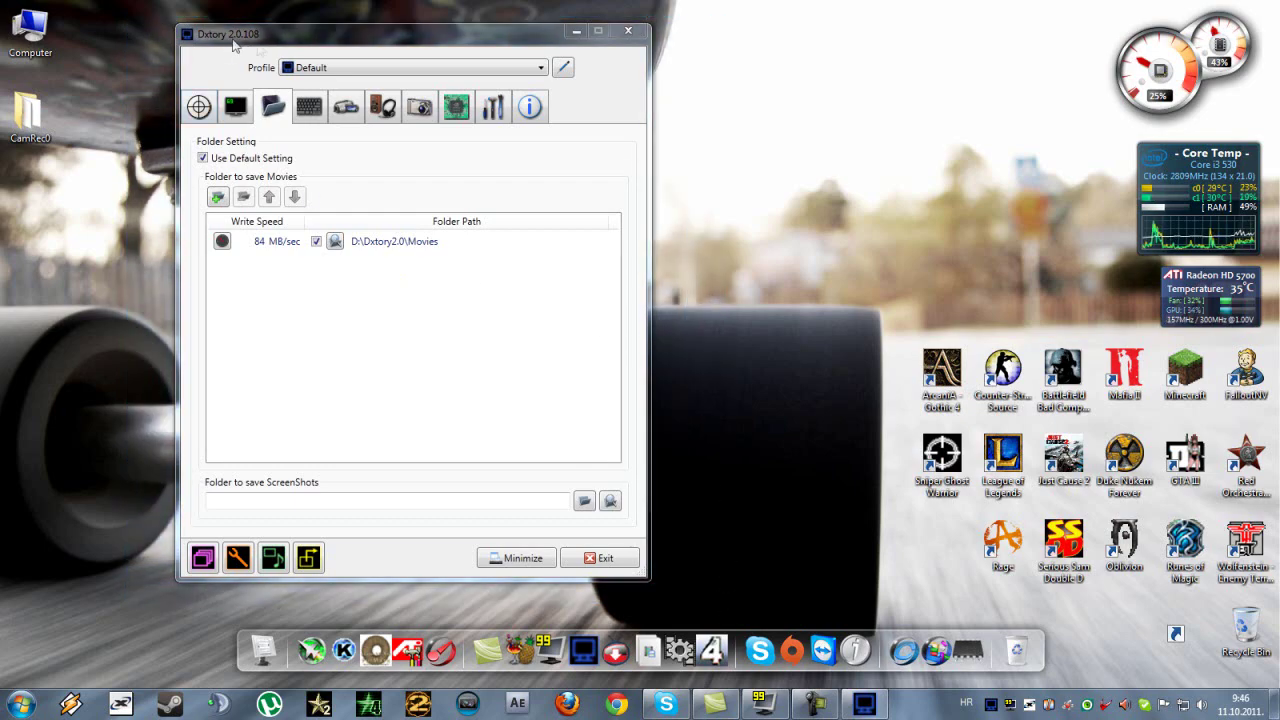
{"action": "left_click", "coordinate": [193, 116]}
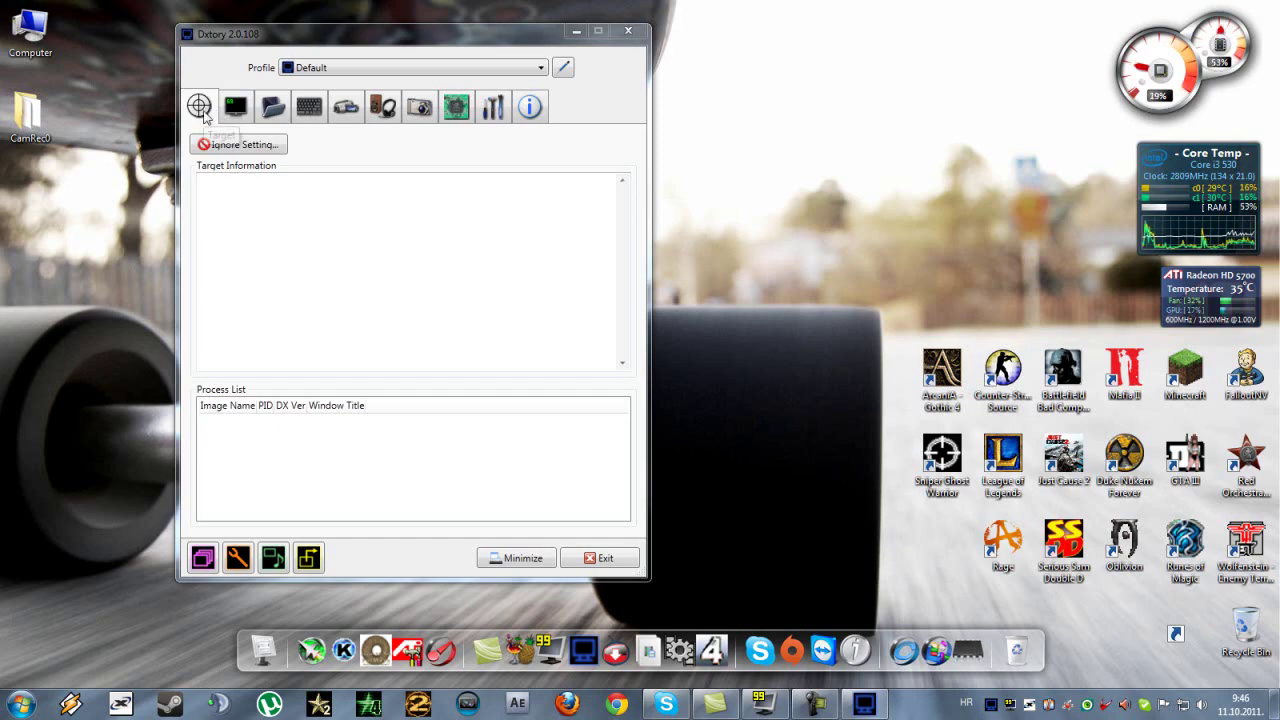
{"action": "left_click", "coordinate": [237, 106]}
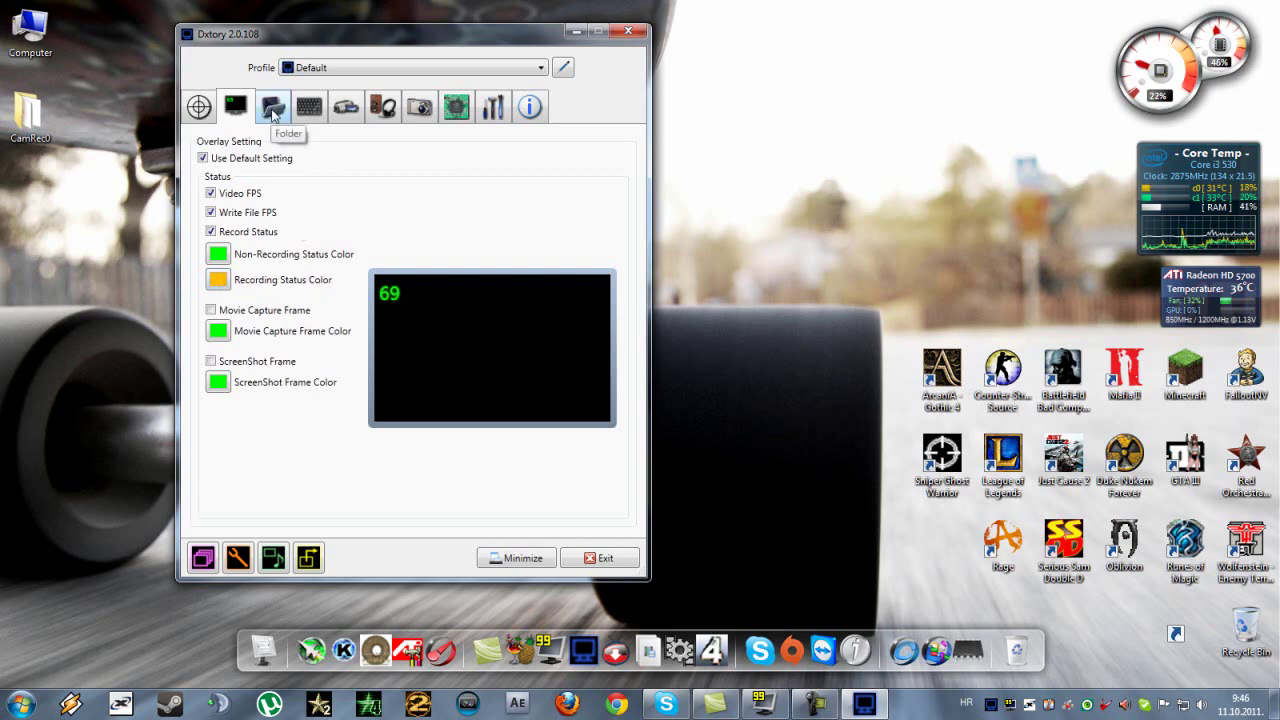
Show the folder settings and select the D:\Dxtory2.0\Movies entry to examine its write speed
{"action": "left_click", "coordinate": [272, 108]}
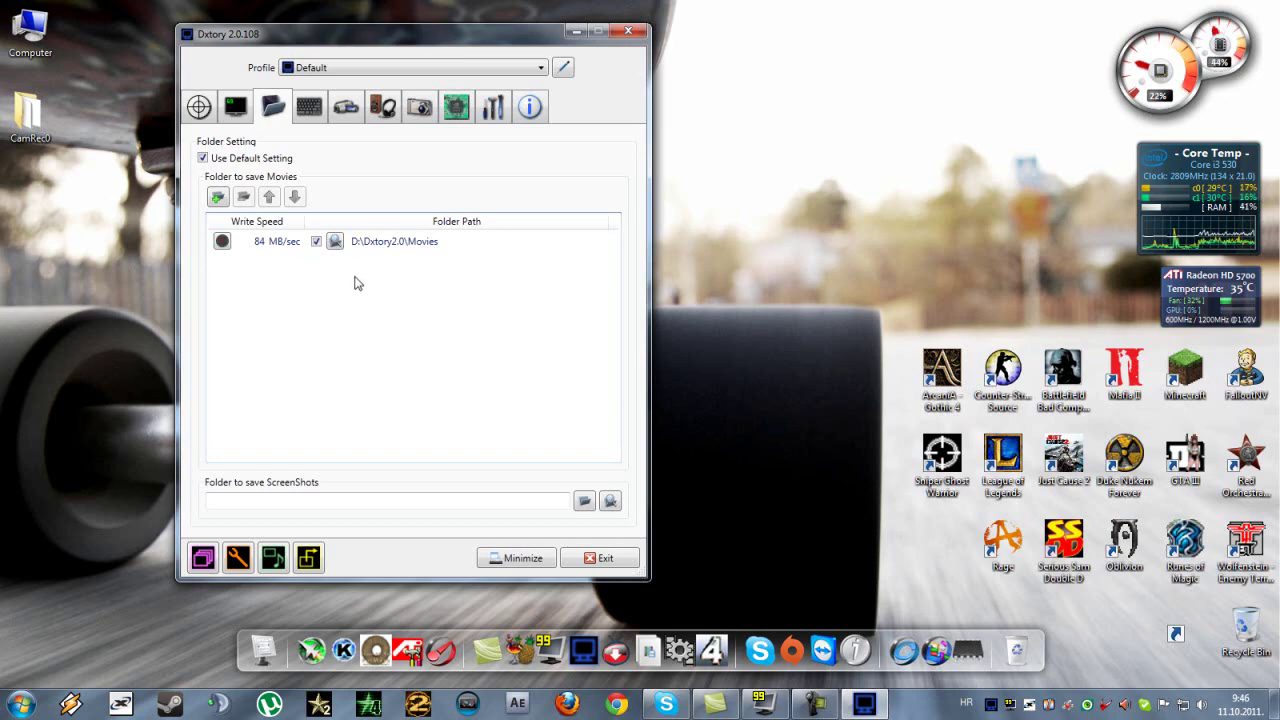
{"action": "left_click", "coordinate": [280, 250]}
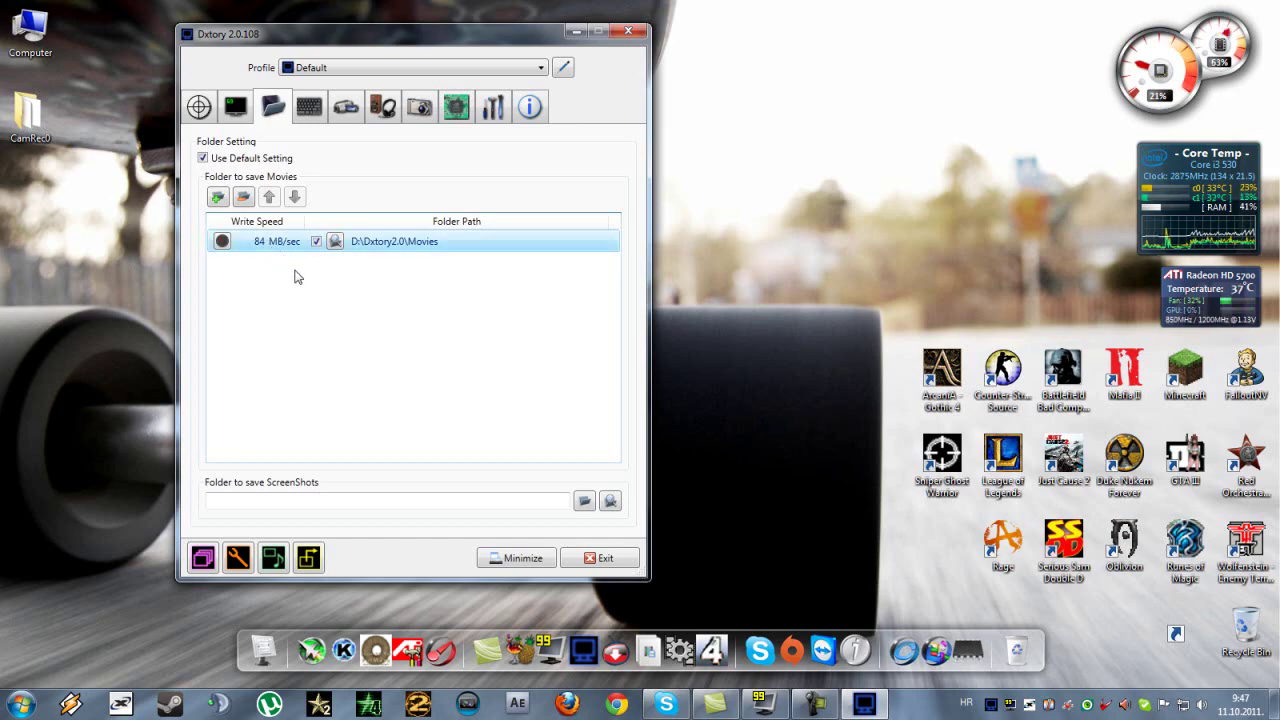
{"action": "left_click", "coordinate": [759, 292]}
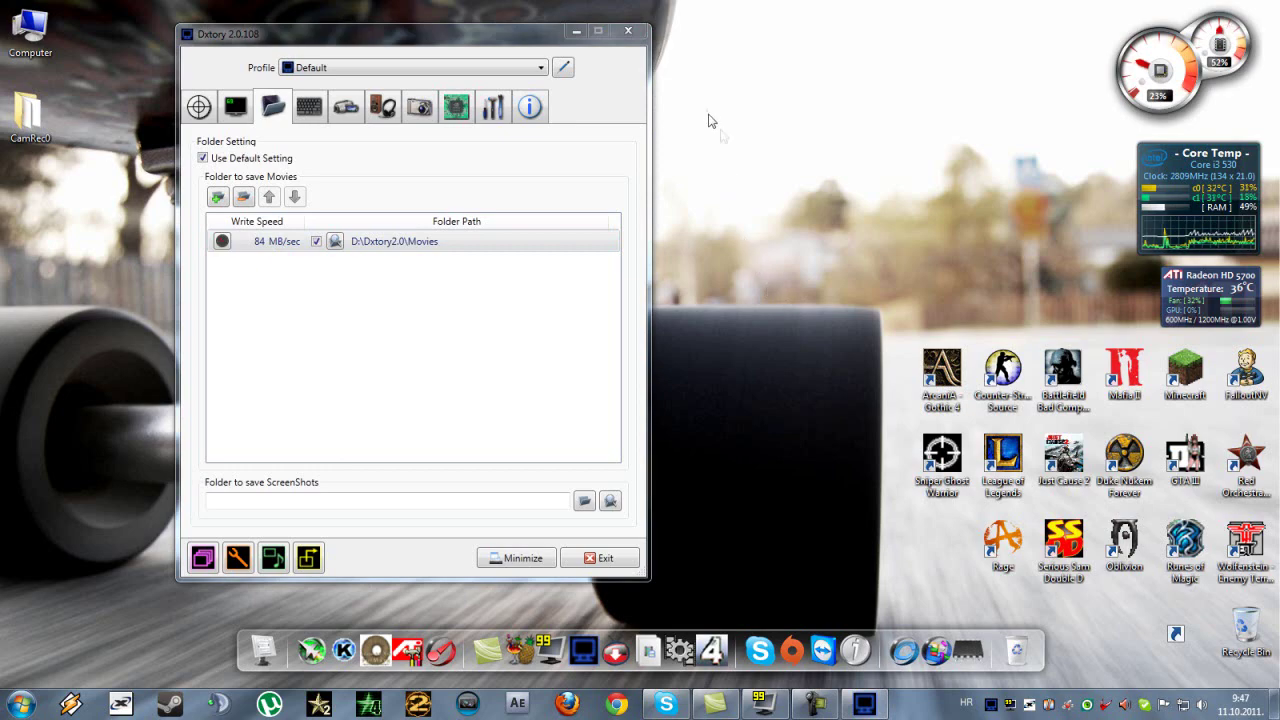
{"action": "left_click_drag", "start_coordinate": [708, 121], "coordinate": [892, 282]}
{"action": "left_click", "coordinate": [275, 247]}
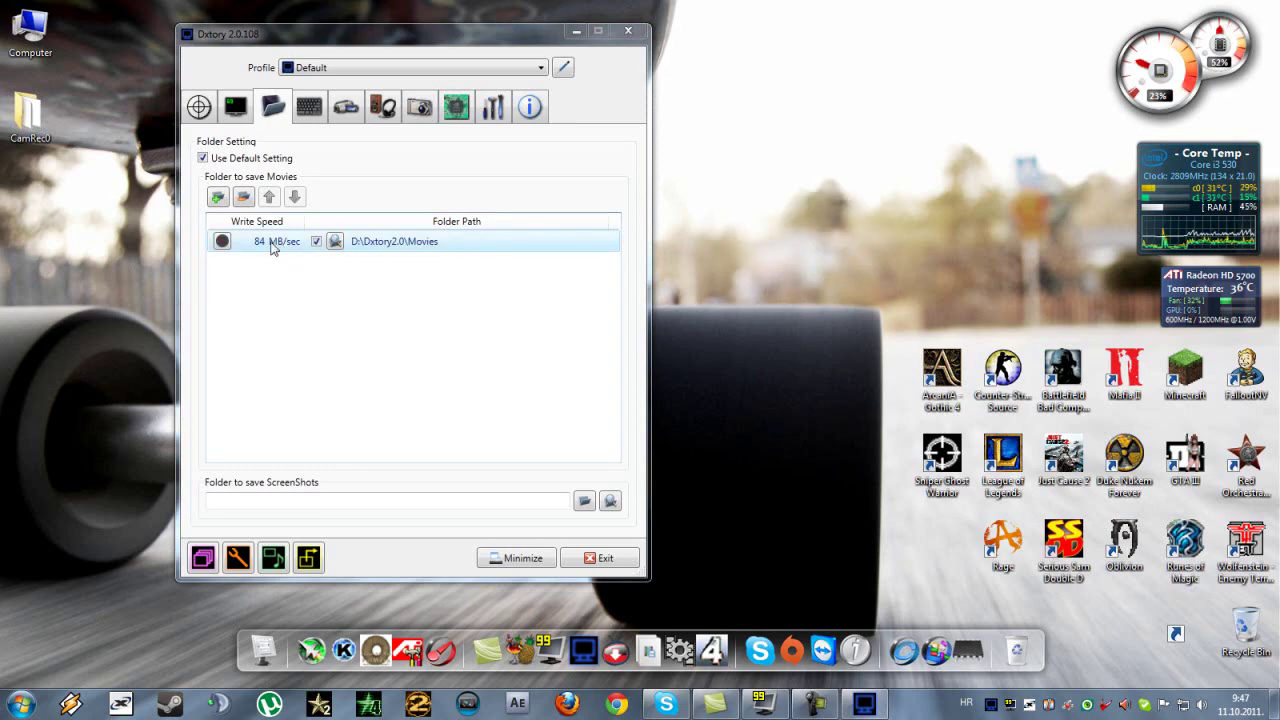
{"action": "left_click", "coordinate": [755, 360]}
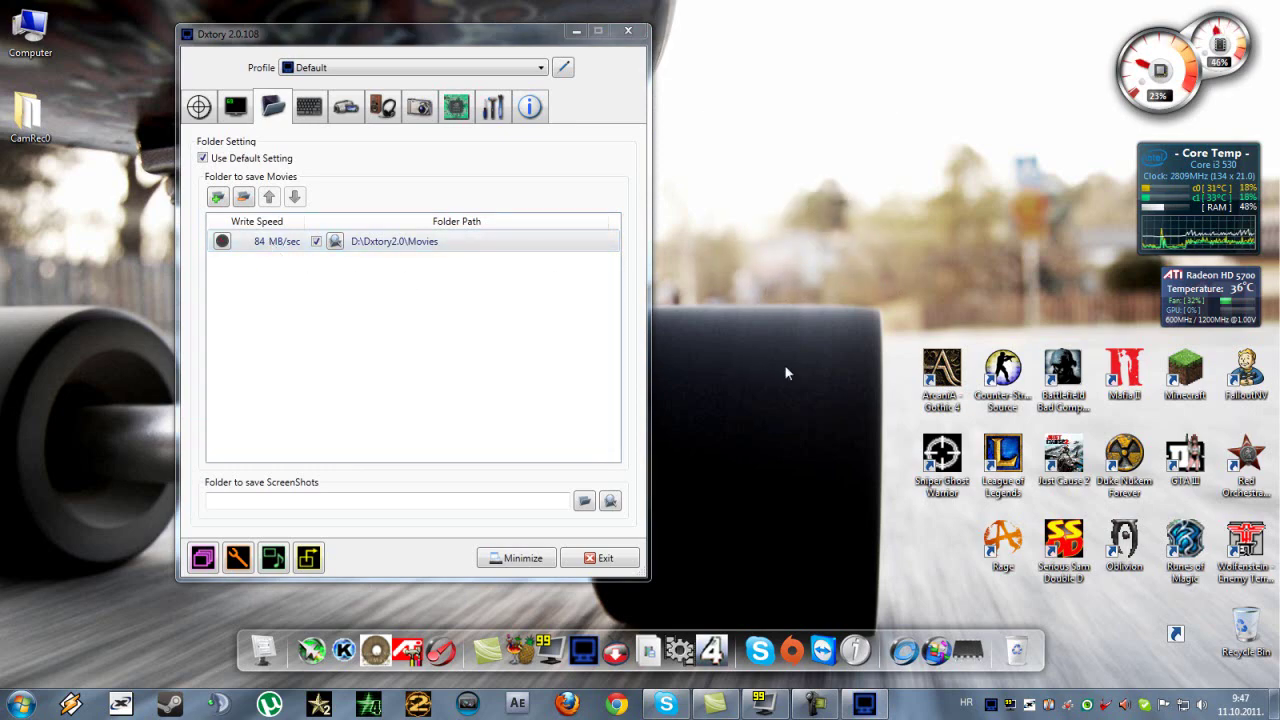
{"action": "left_click", "coordinate": [276, 250]}
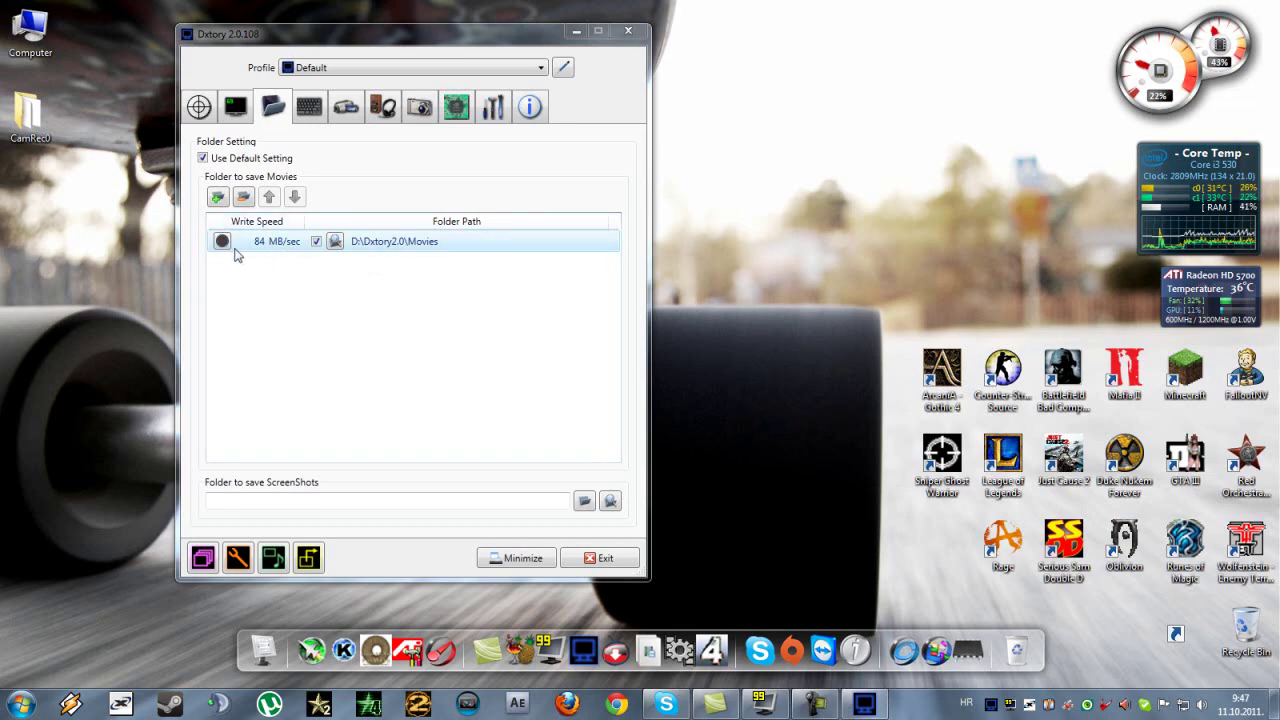
Start a 1000 MB write-speed benchmark on the D:\Dxtory2.0\Movies folder, stop it early and close it without saving the result
{"action": "left_click", "coordinate": [224, 250]}
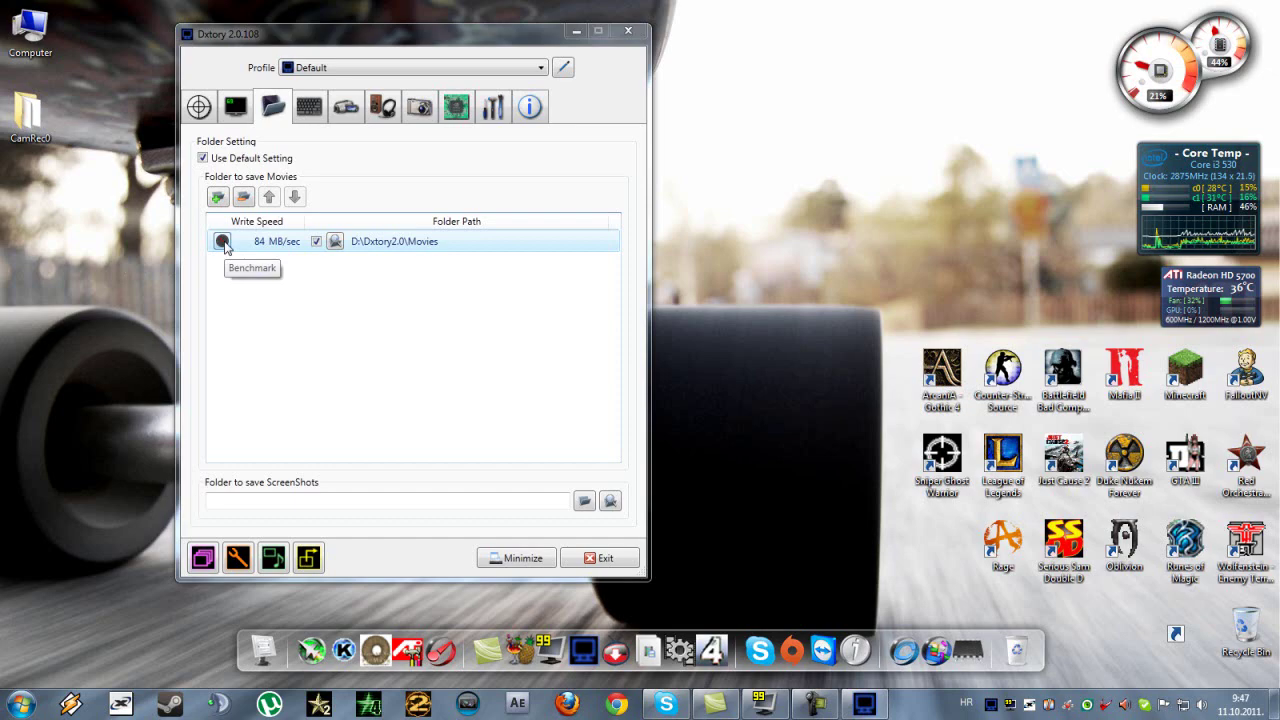
{"action": "left_click", "coordinate": [222, 242]}
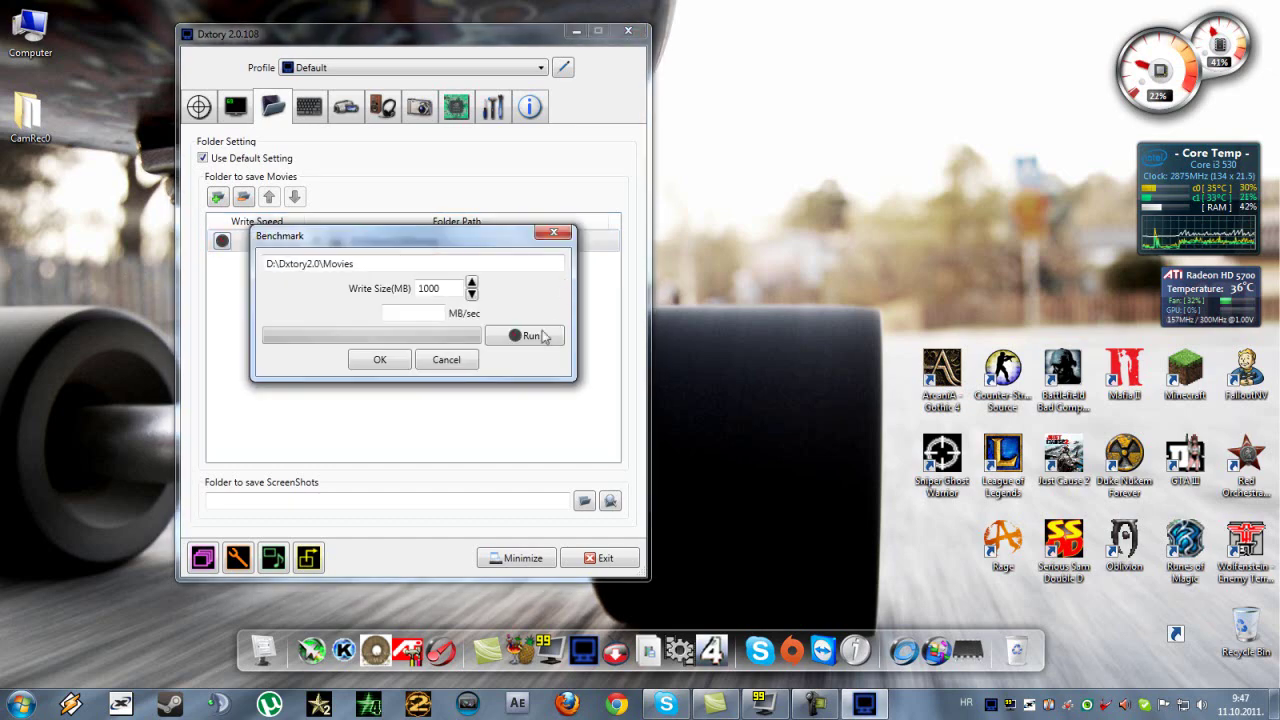
{"action": "left_click", "coordinate": [535, 336]}
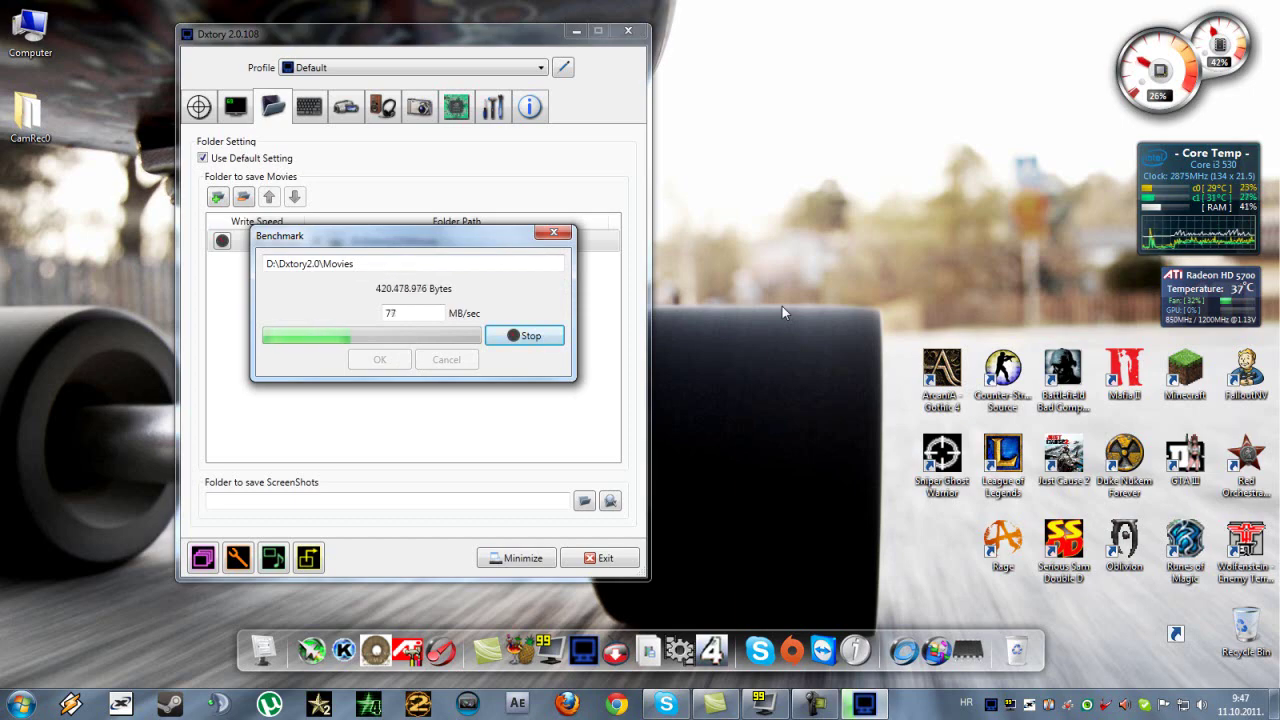
{"action": "left_click", "coordinate": [530, 338]}
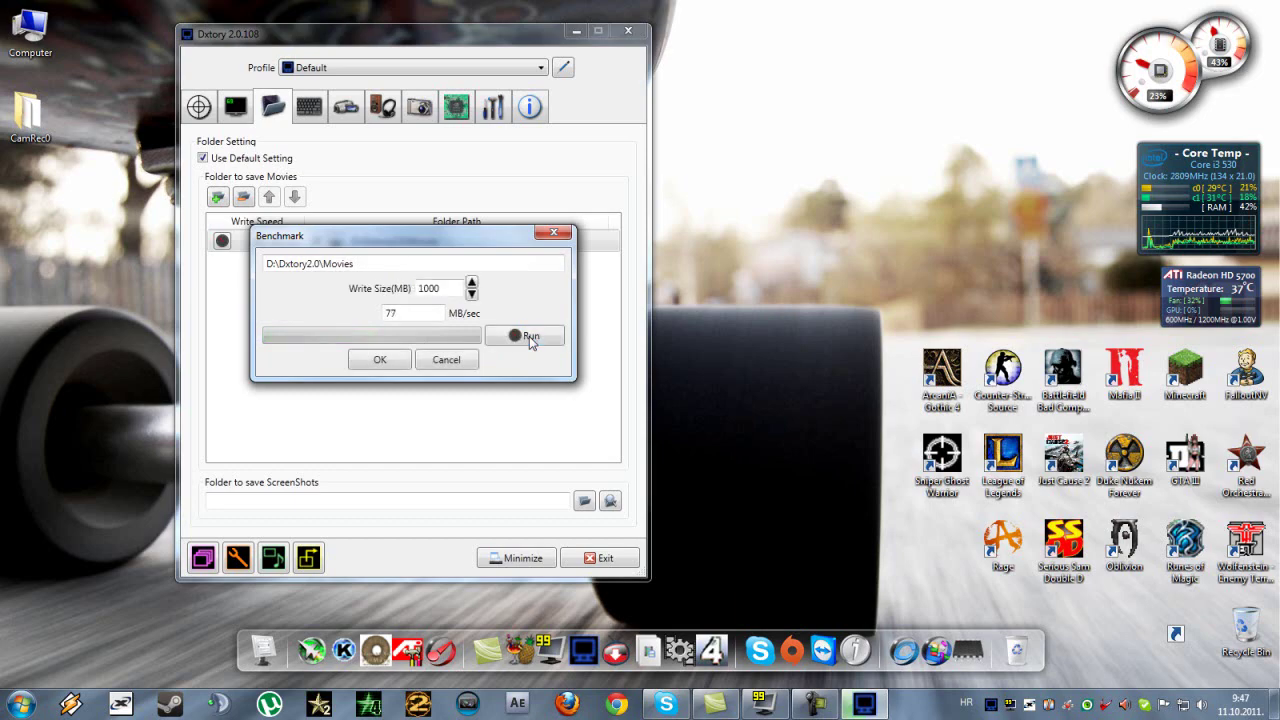
{"action": "left_click", "coordinate": [553, 233]}
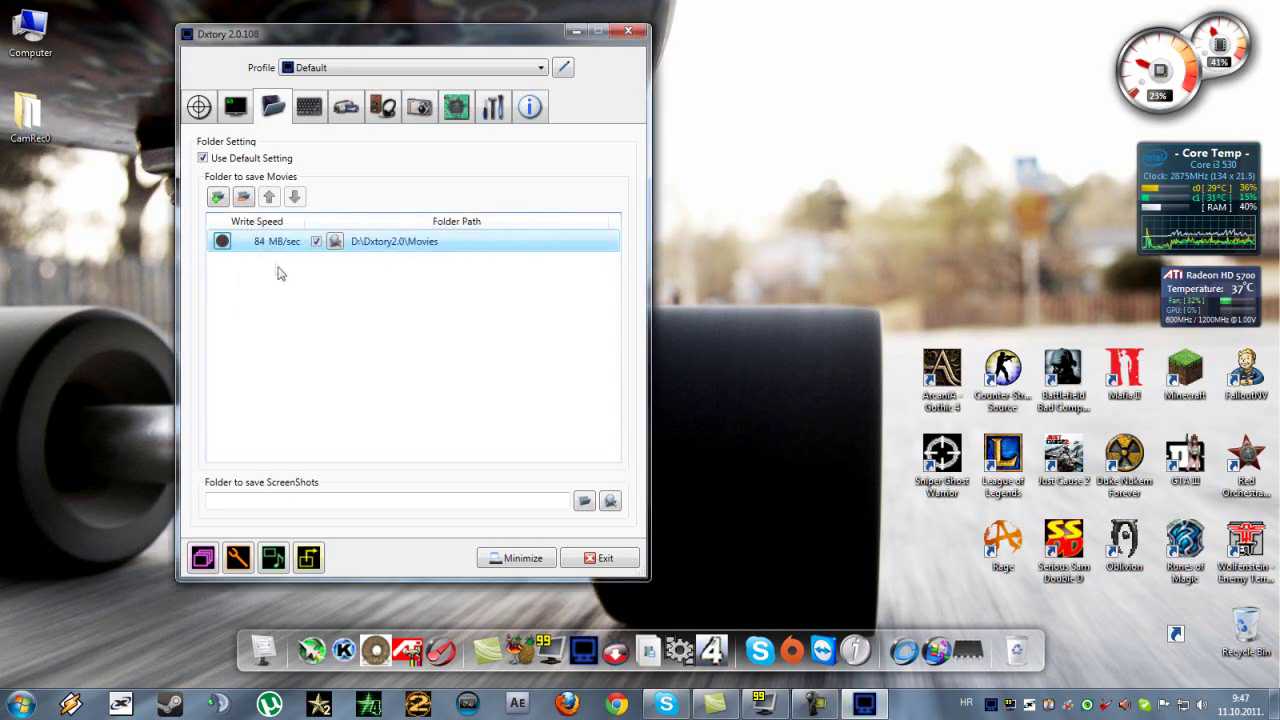
{"action": "left_click", "coordinate": [95, 302]}
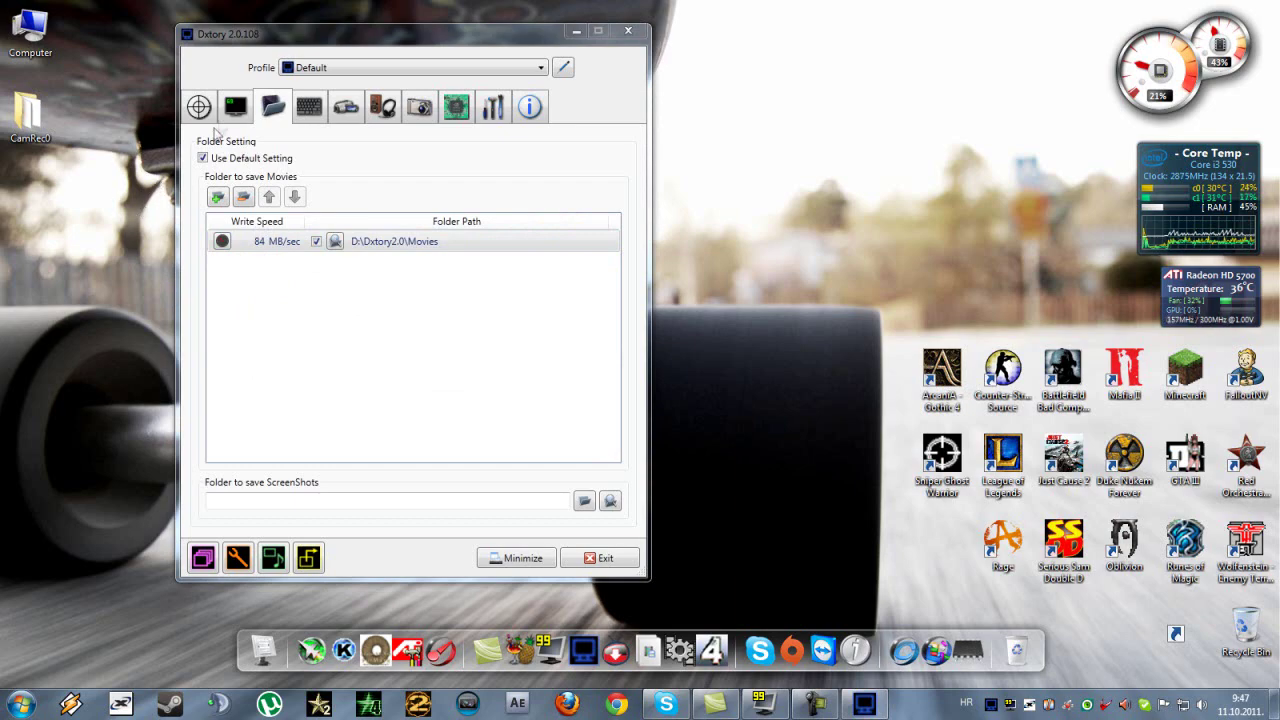
View the hotkey assignments and examine the available video codecs in the movie settings
{"action": "left_click", "coordinate": [310, 107]}
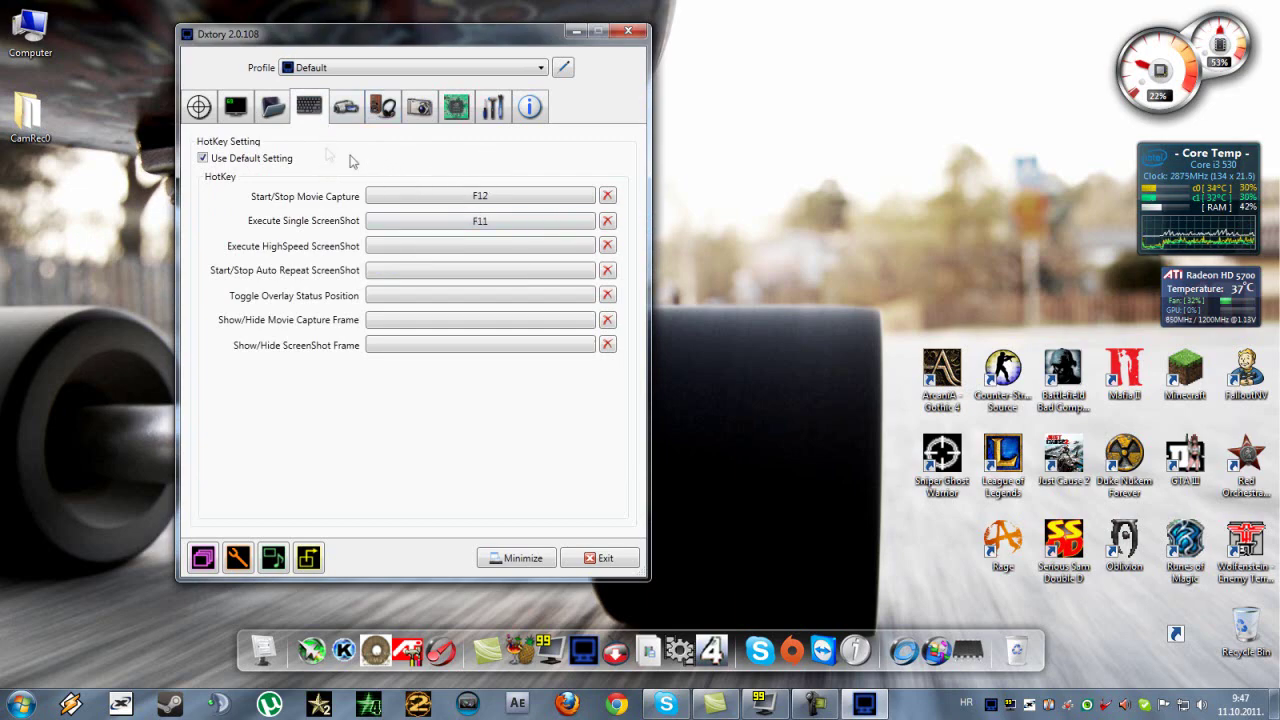
{"action": "left_click", "coordinate": [347, 110]}
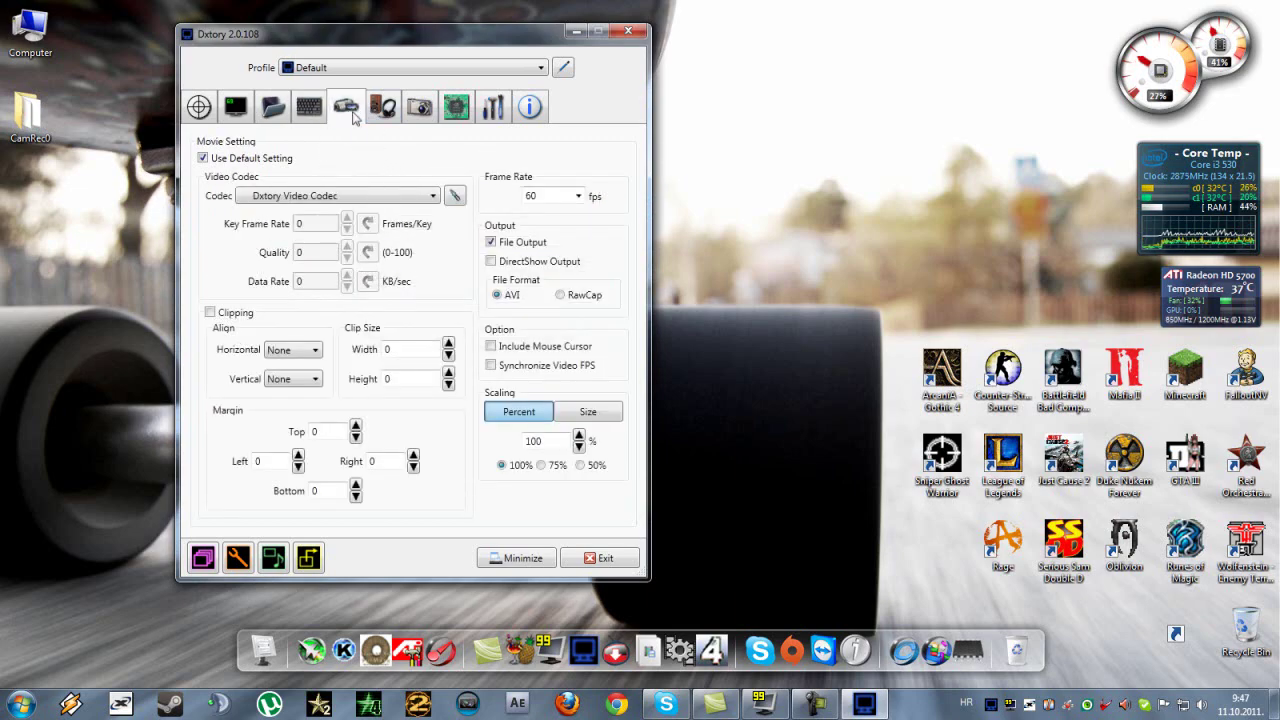
{"action": "left_click", "coordinate": [323, 198]}
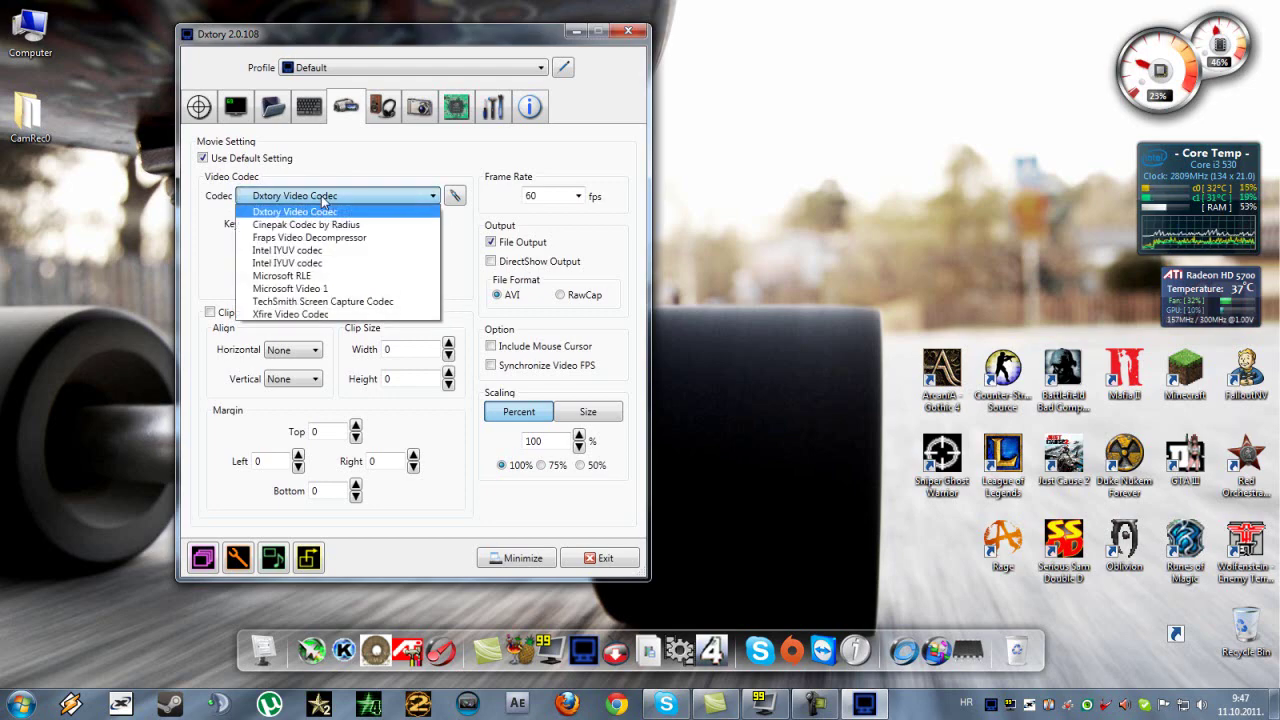
{"action": "left_click", "coordinate": [303, 203]}
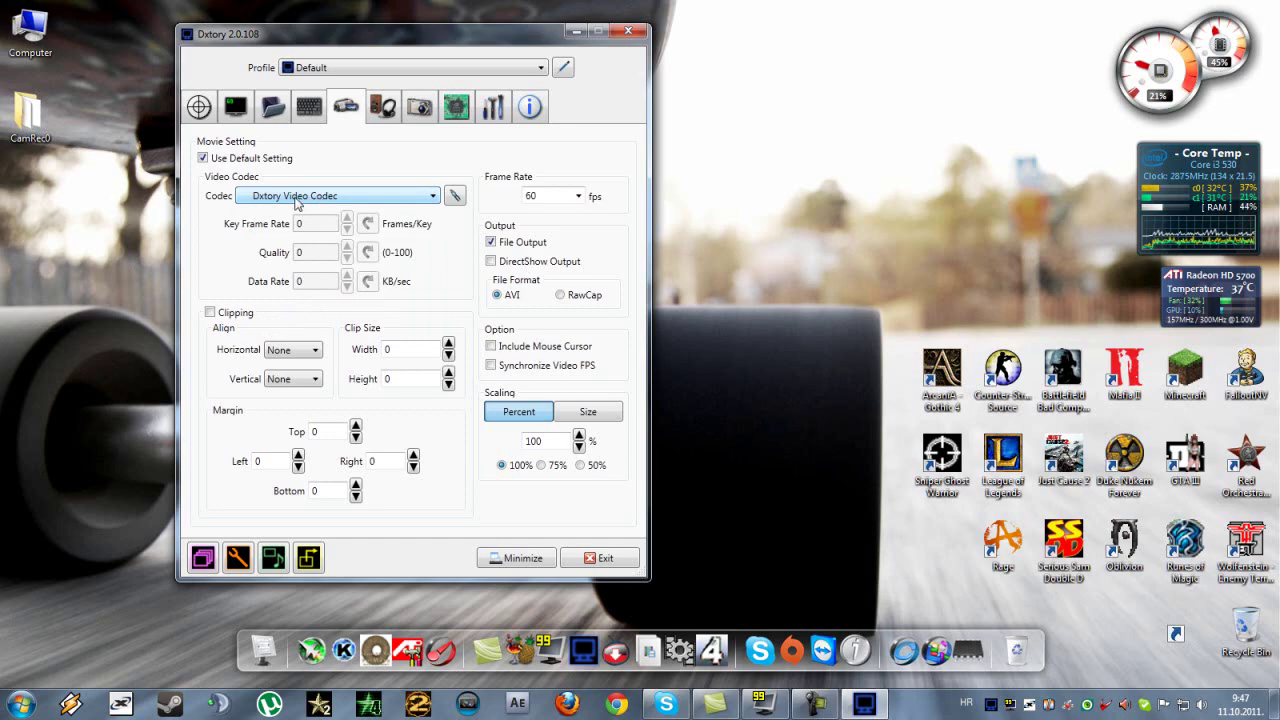
{"action": "left_click", "coordinate": [297, 203]}
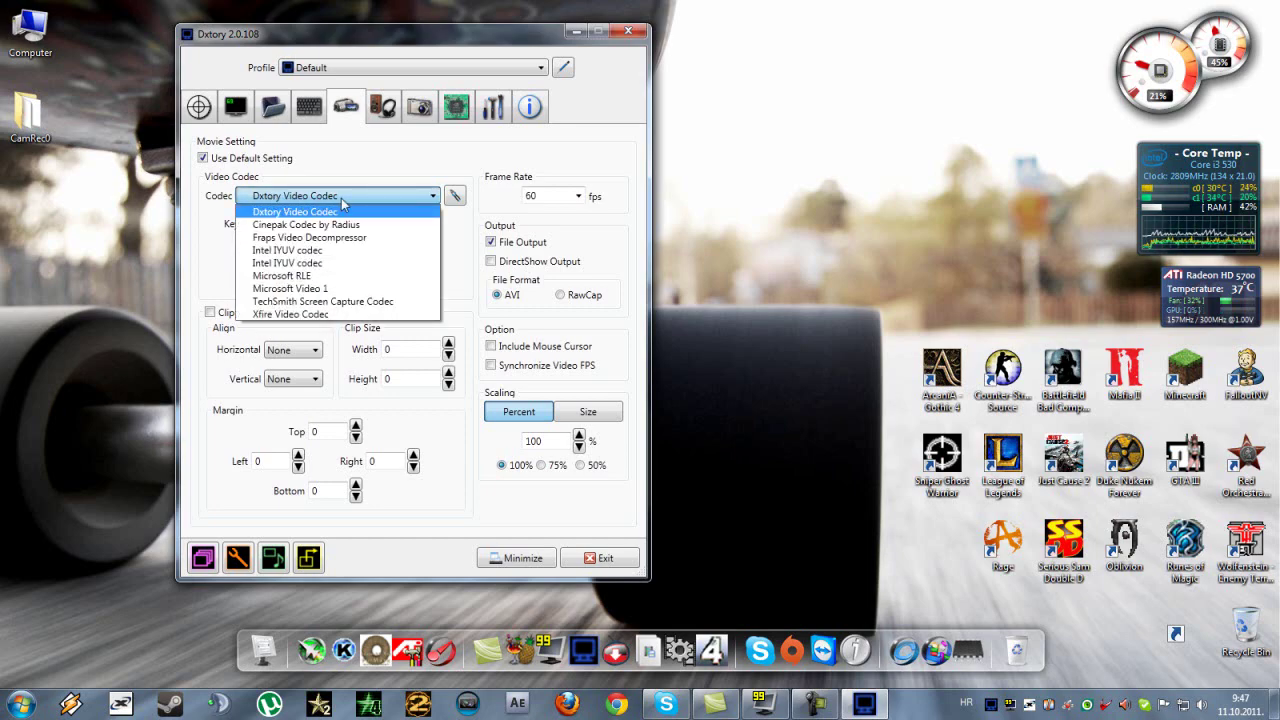
{"action": "left_click", "coordinate": [347, 203]}
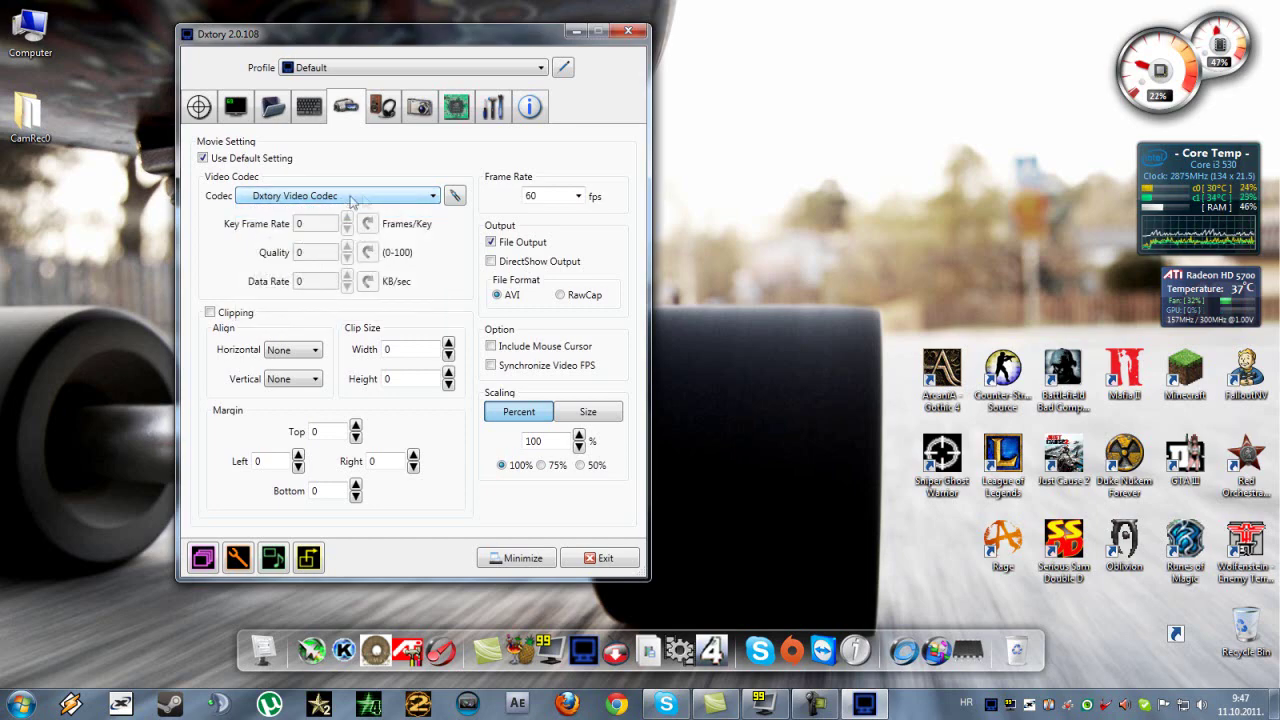
Set the movie capture frame rate to 60 fps
{"action": "left_click", "coordinate": [578, 196]}
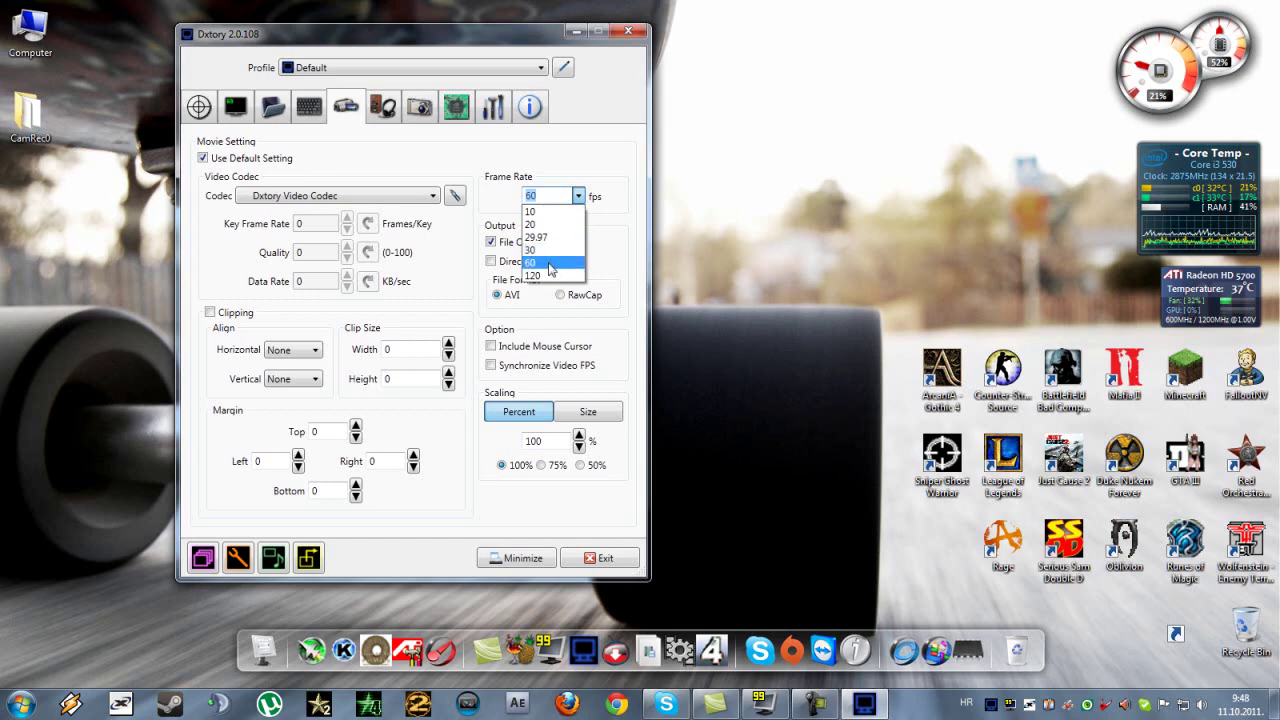
{"action": "left_click", "coordinate": [553, 262]}
{"action": "left_click", "coordinate": [752, 204]}
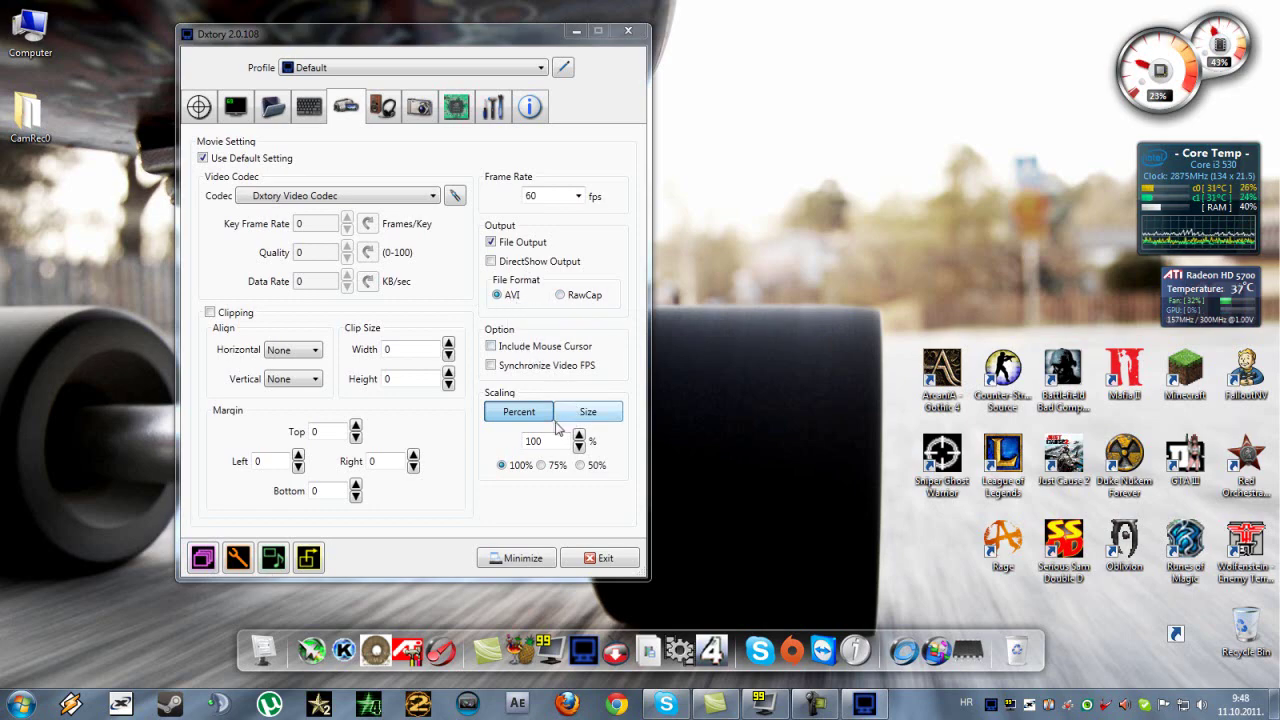
Open the audio settings and make sure Record Sound is enabled
{"action": "left_click", "coordinate": [387, 113]}
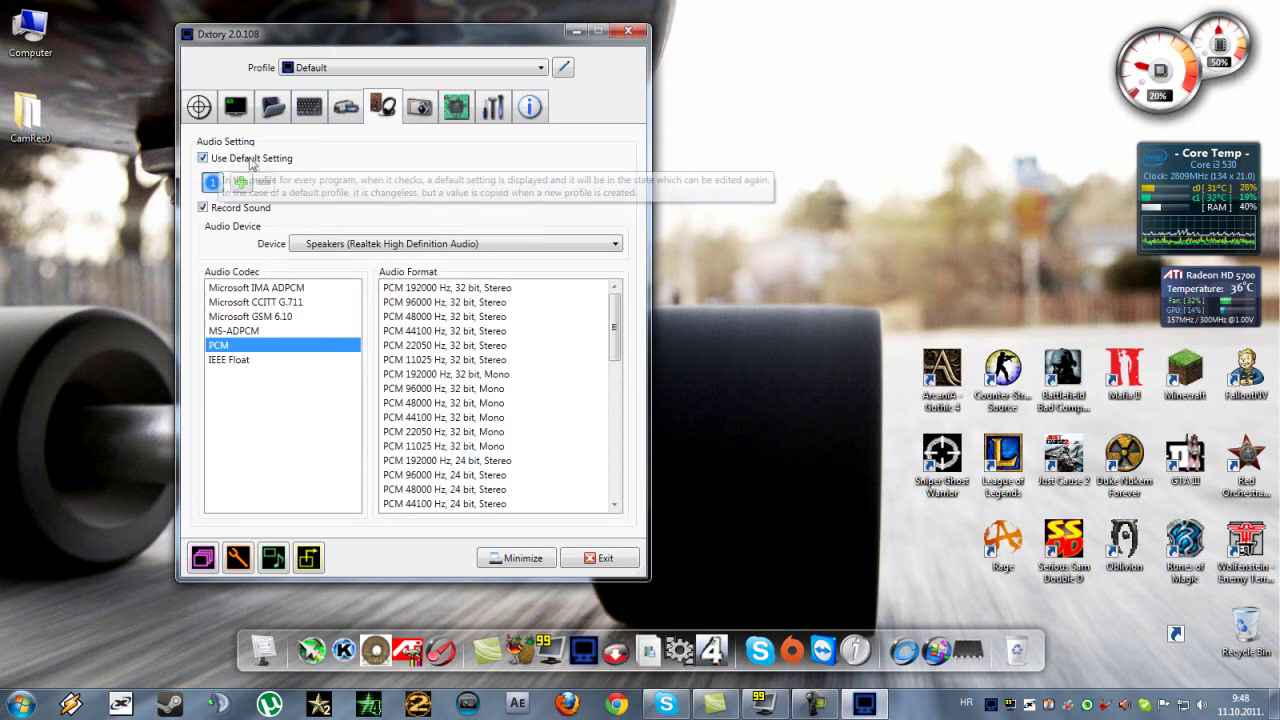
{"action": "left_click", "coordinate": [203, 208]}
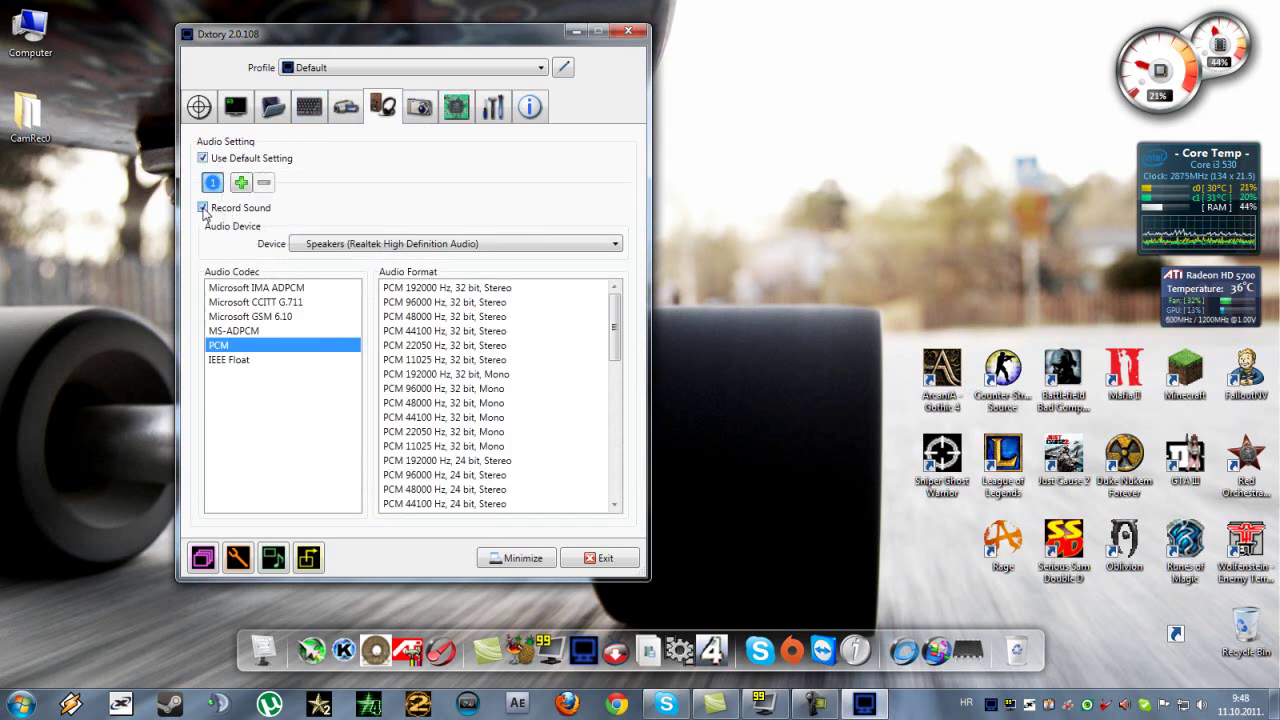
{"action": "left_click", "coordinate": [203, 208]}
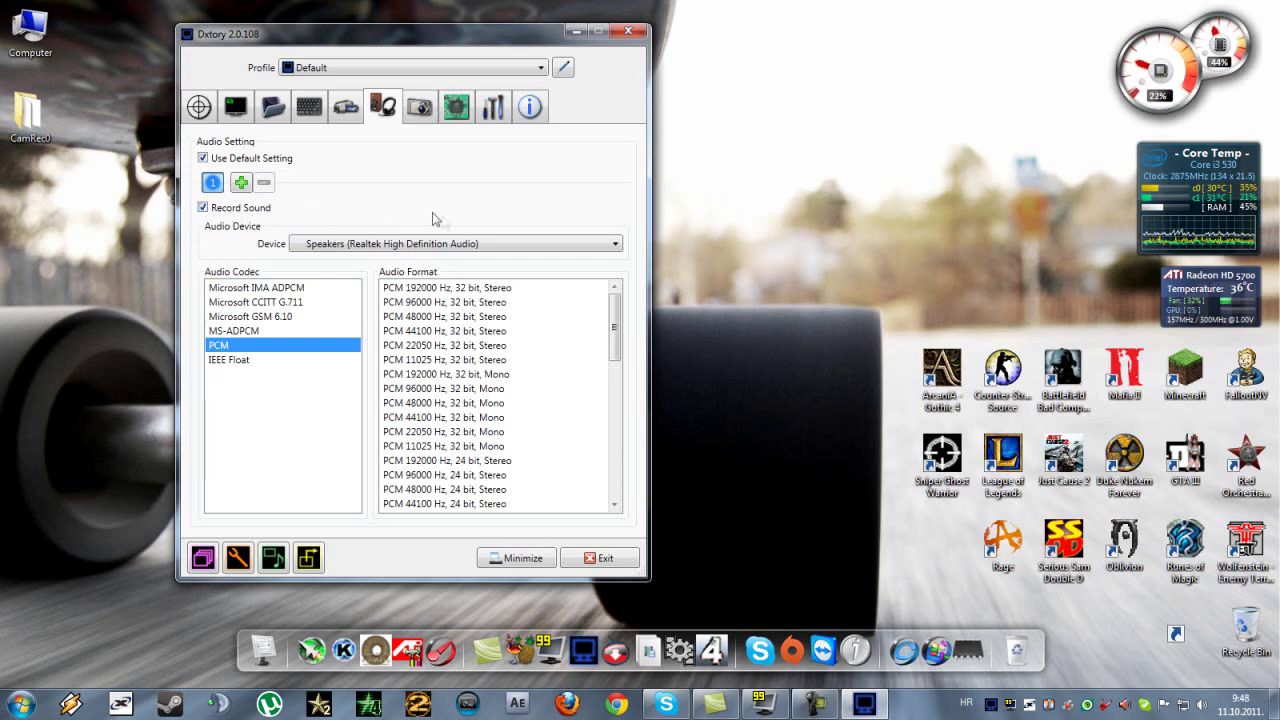
Set the audio device to Speakers (Realtek High Definition Audio) and the audio format to PCM 11025 Hz, 32 bit, Stereo
{"action": "left_click", "coordinate": [616, 243]}
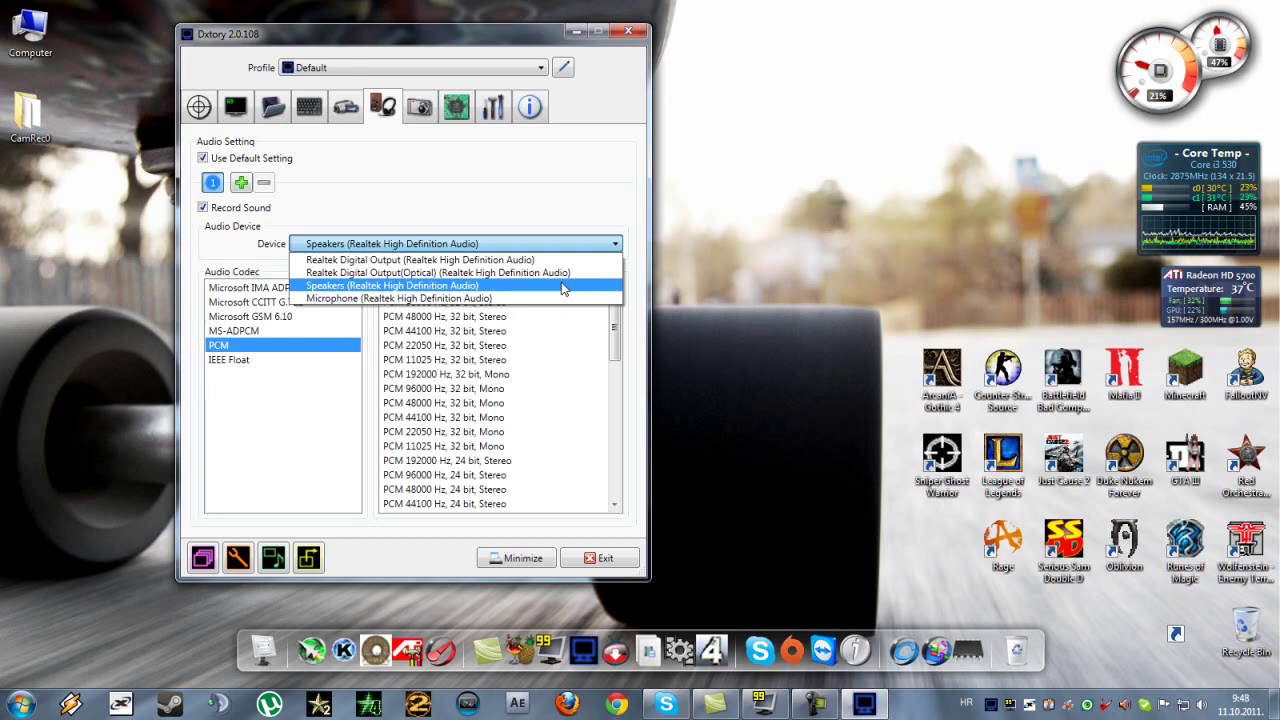
{"action": "left_click", "coordinate": [563, 286]}
{"action": "left_click", "coordinate": [586, 243]}
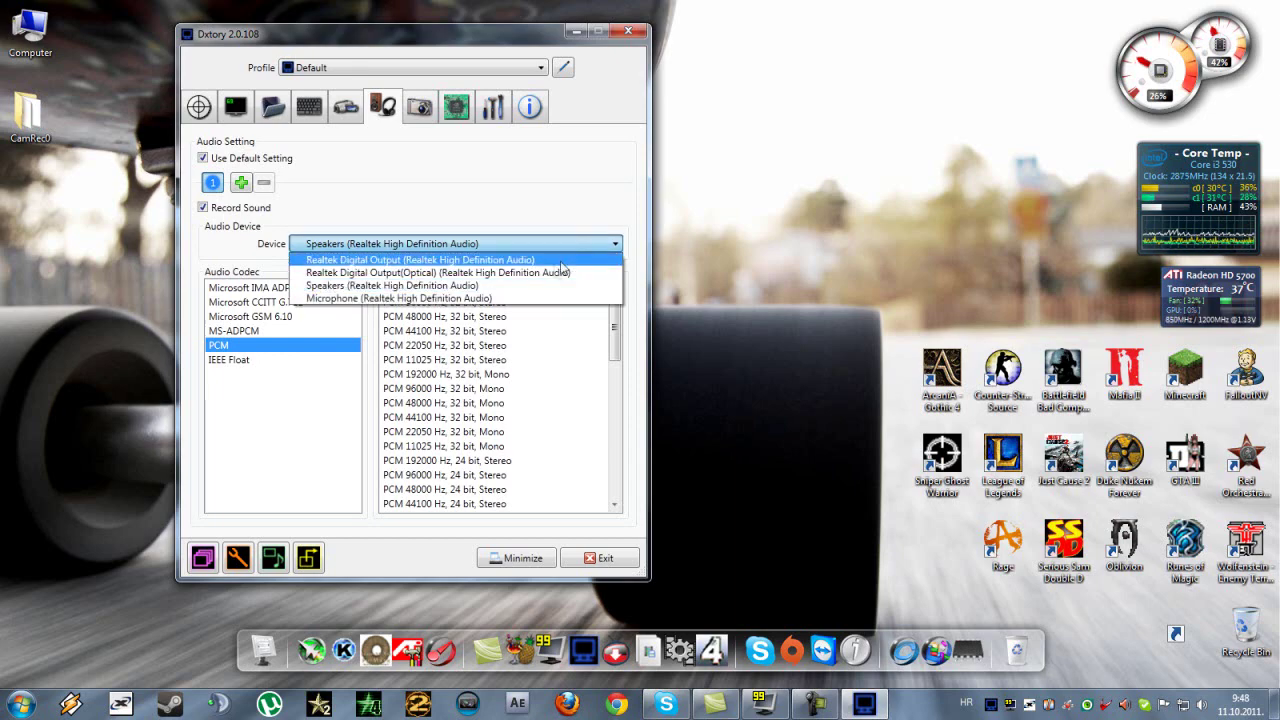
{"action": "left_click", "coordinate": [472, 286]}
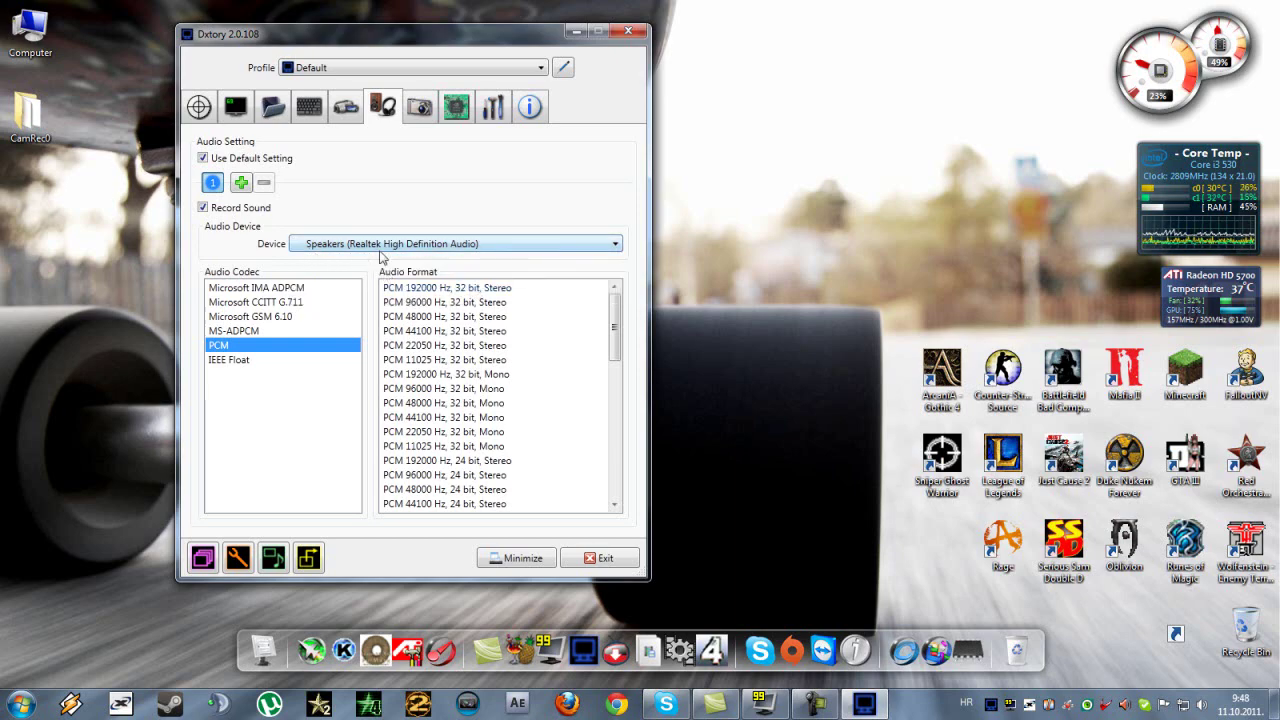
{"action": "left_click", "coordinate": [807, 343]}
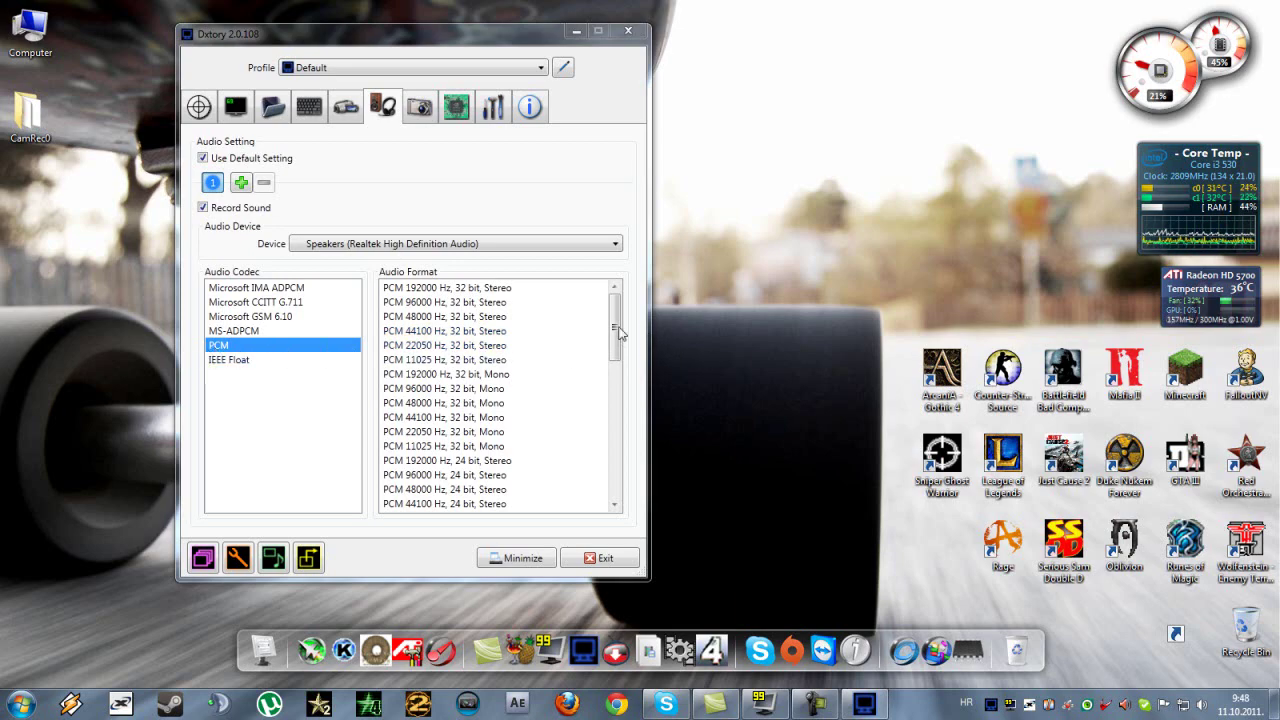
{"action": "left_click", "coordinate": [604, 362]}
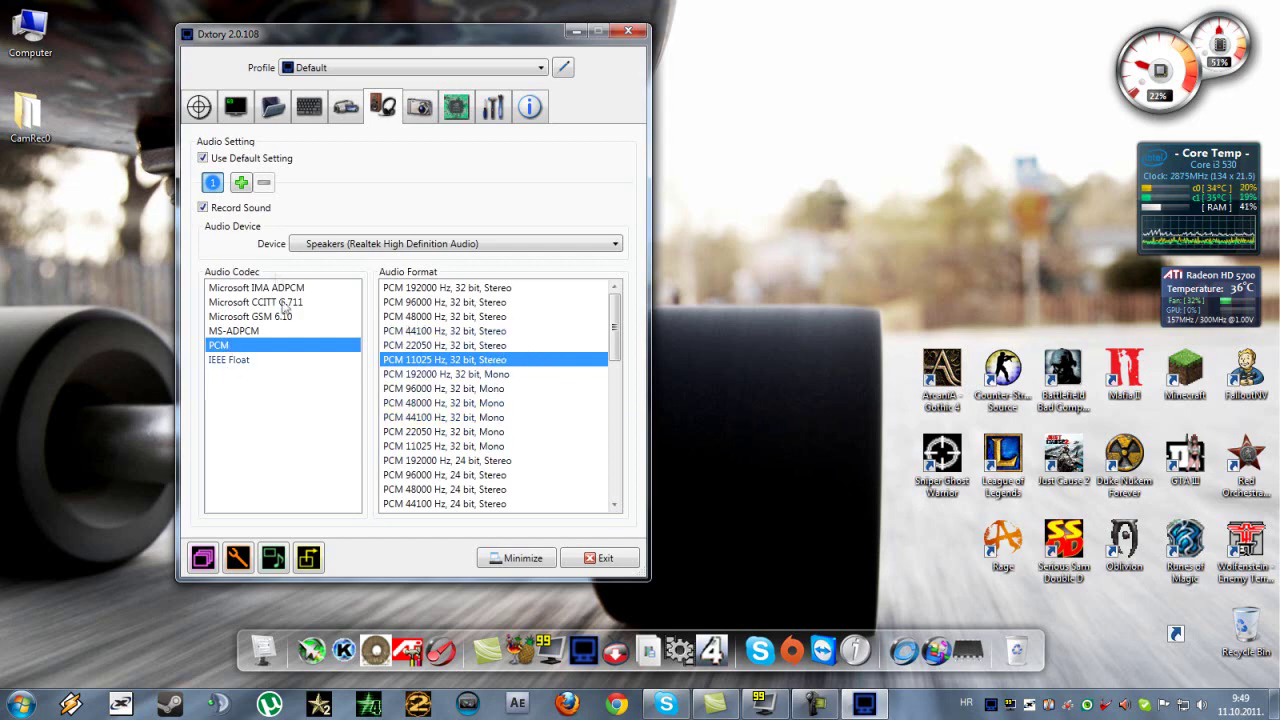
Review the screenshot settings and the advanced settings, and return to the movie settings
{"action": "left_click", "coordinate": [420, 108]}
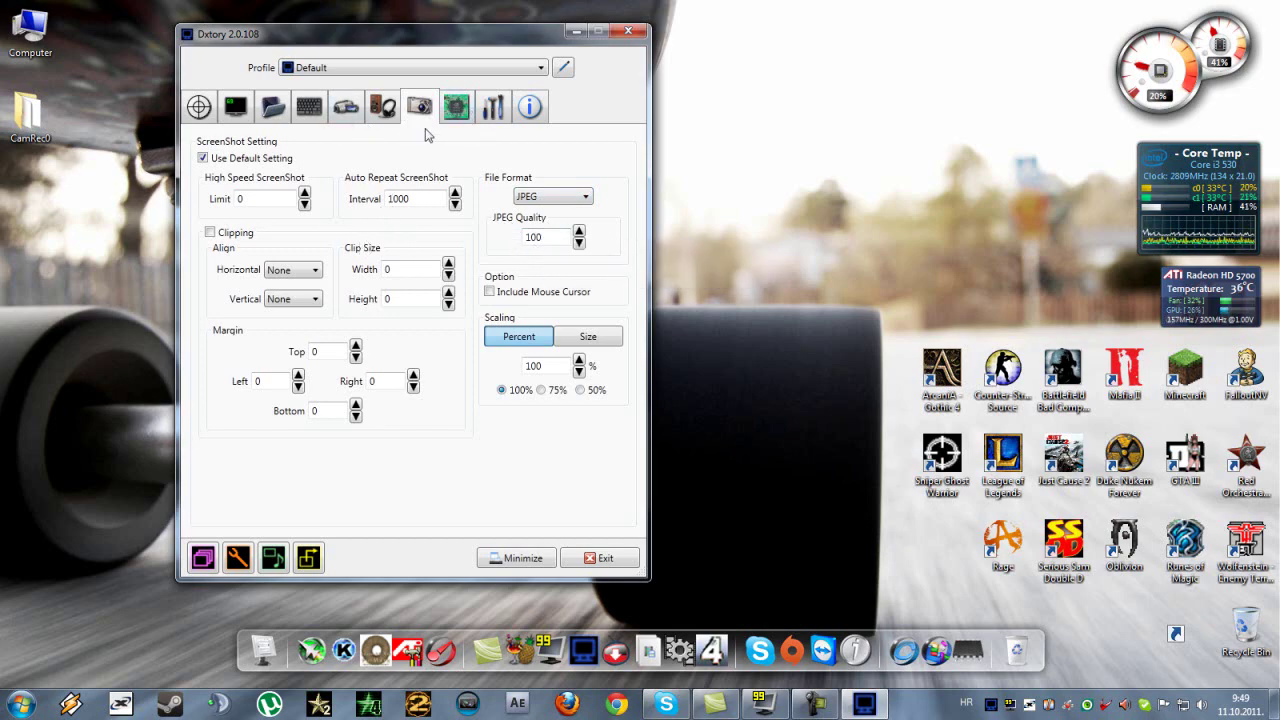
{"action": "left_click", "coordinate": [457, 106]}
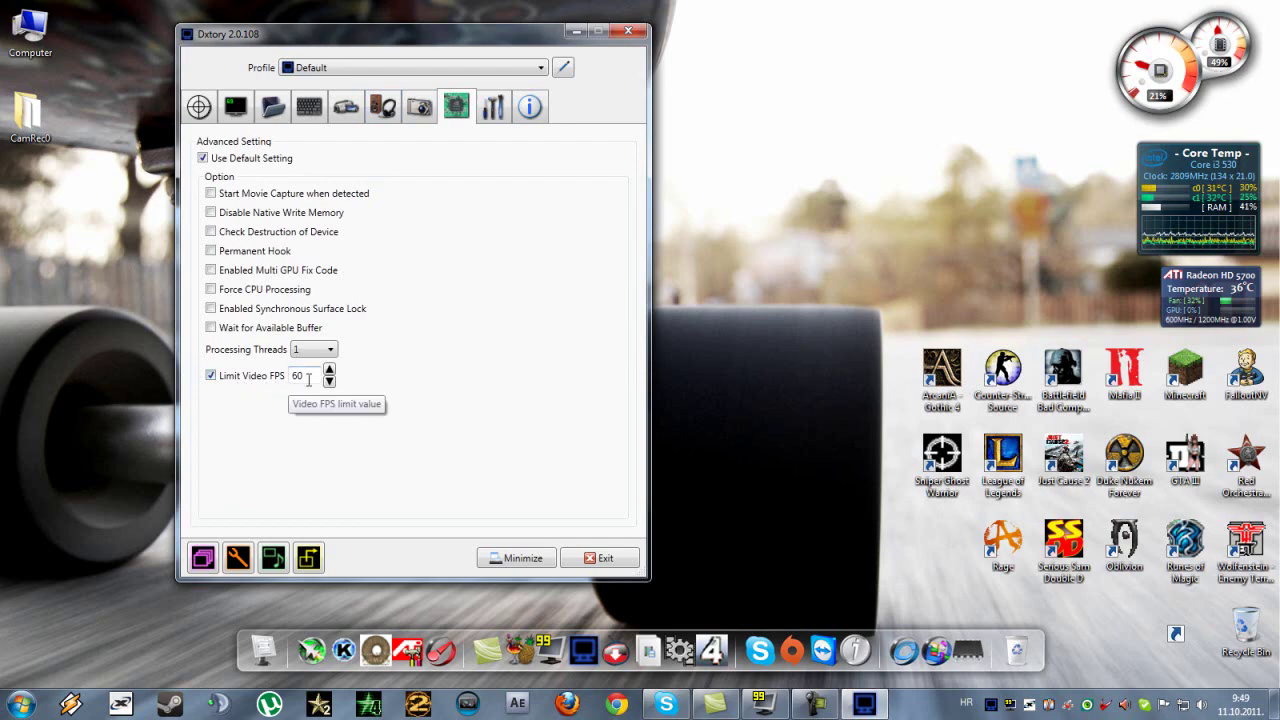
{"action": "left_click", "coordinate": [348, 107]}
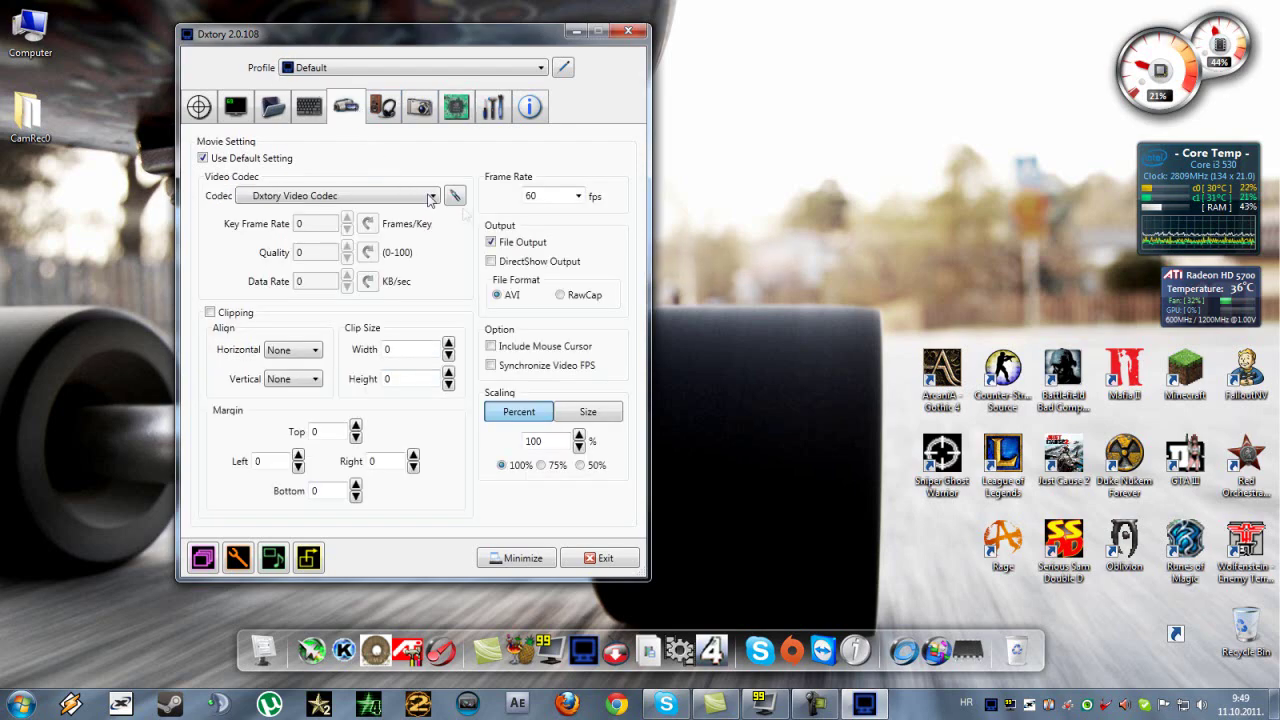
Review Dxtory's advanced, global, about, movie and target settings, and close the program
{"action": "left_click", "coordinate": [466, 108]}
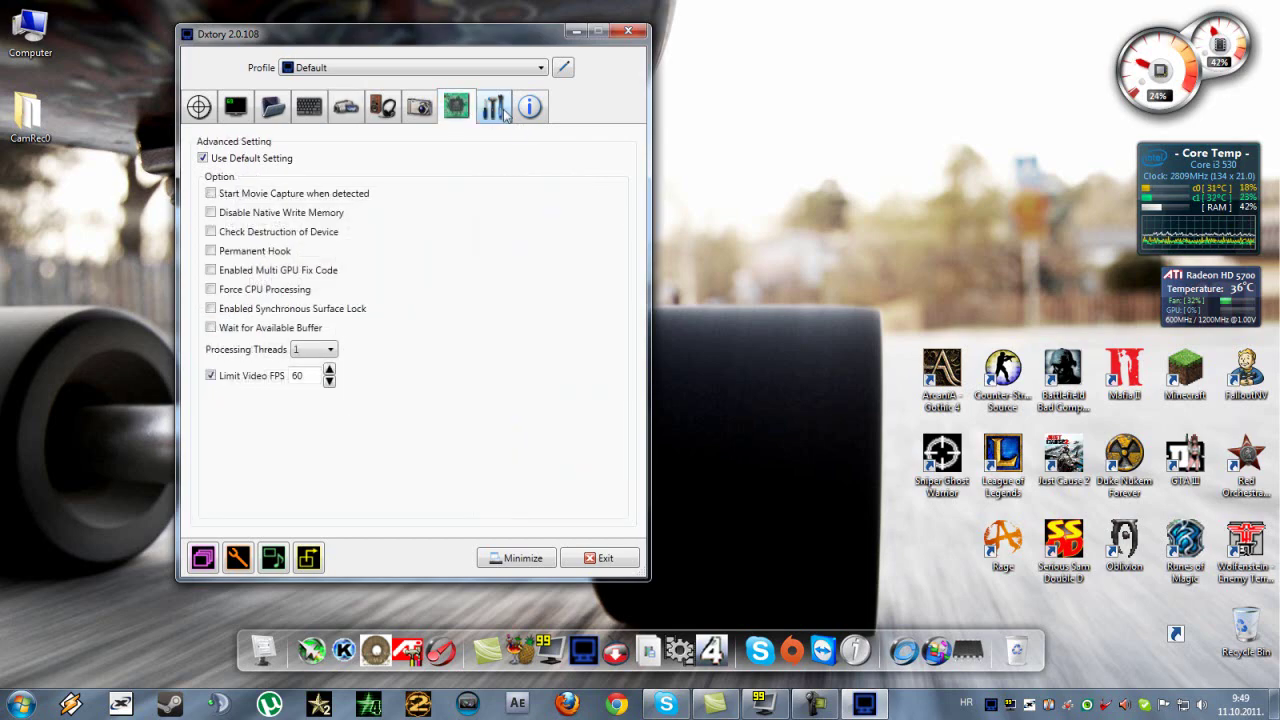
{"action": "left_click", "coordinate": [504, 115]}
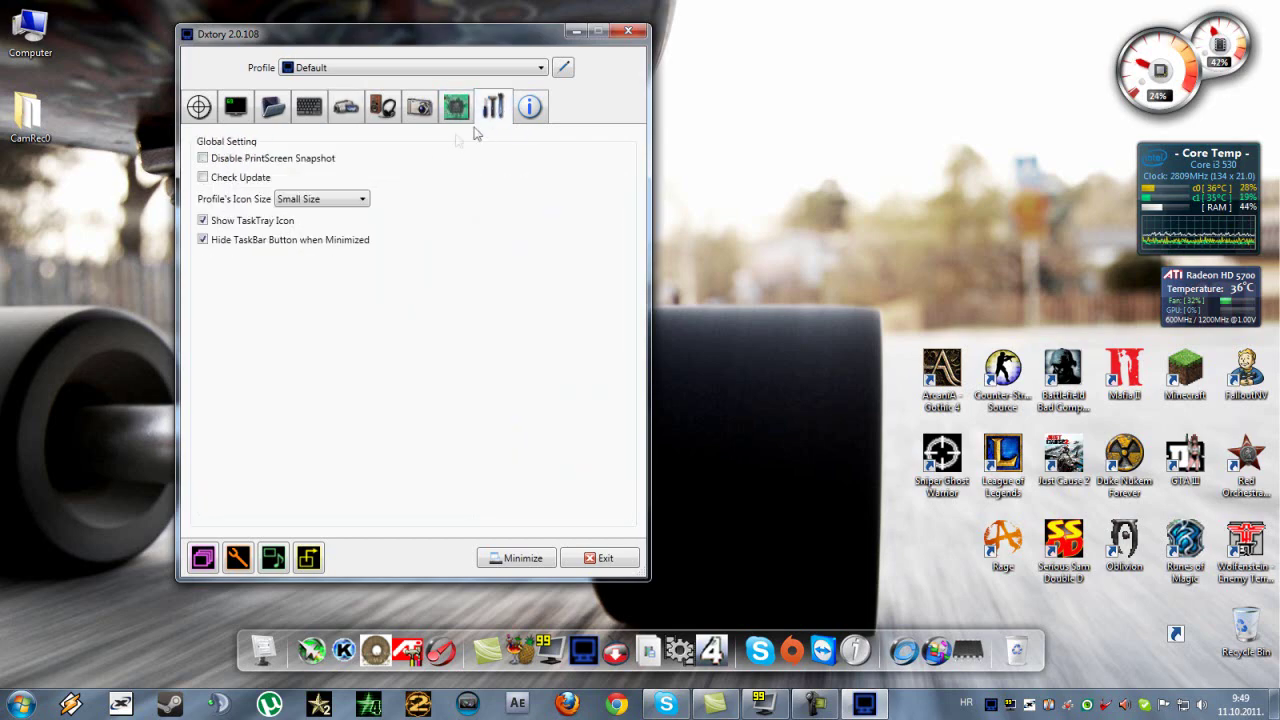
{"action": "left_click", "coordinate": [530, 107]}
{"action": "left_click", "coordinate": [347, 107]}
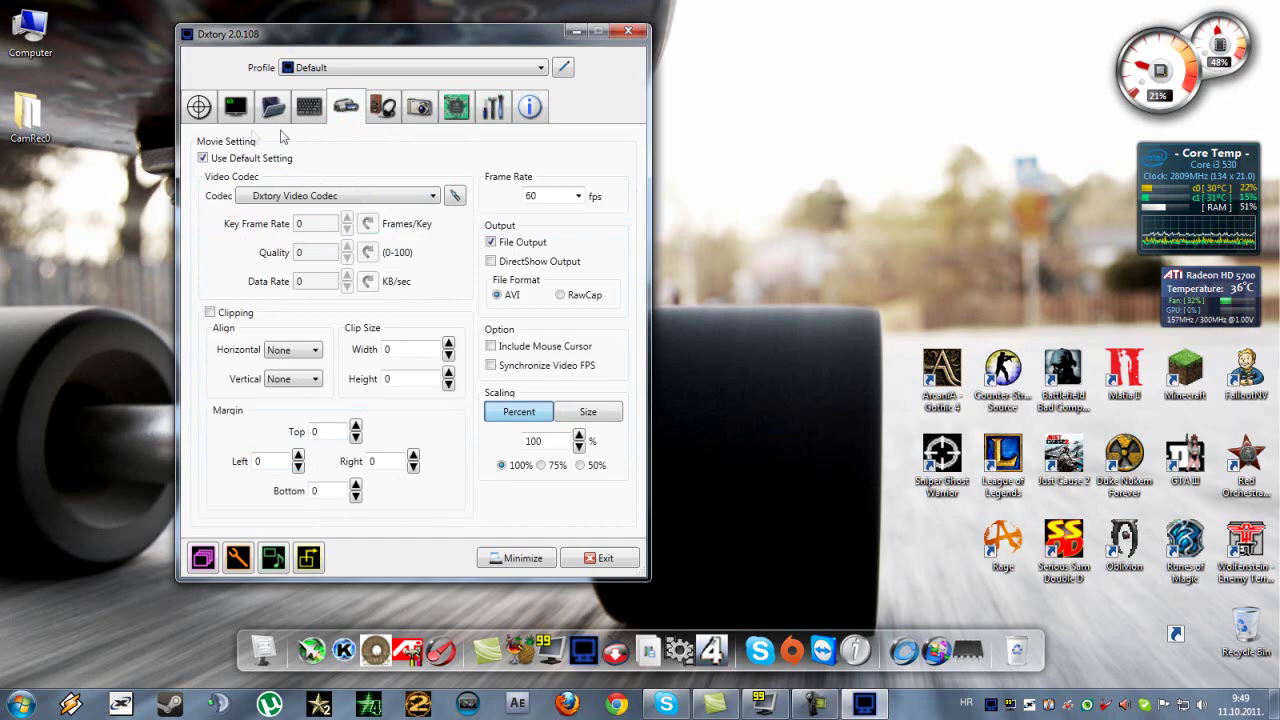
{"action": "left_click", "coordinate": [199, 107]}
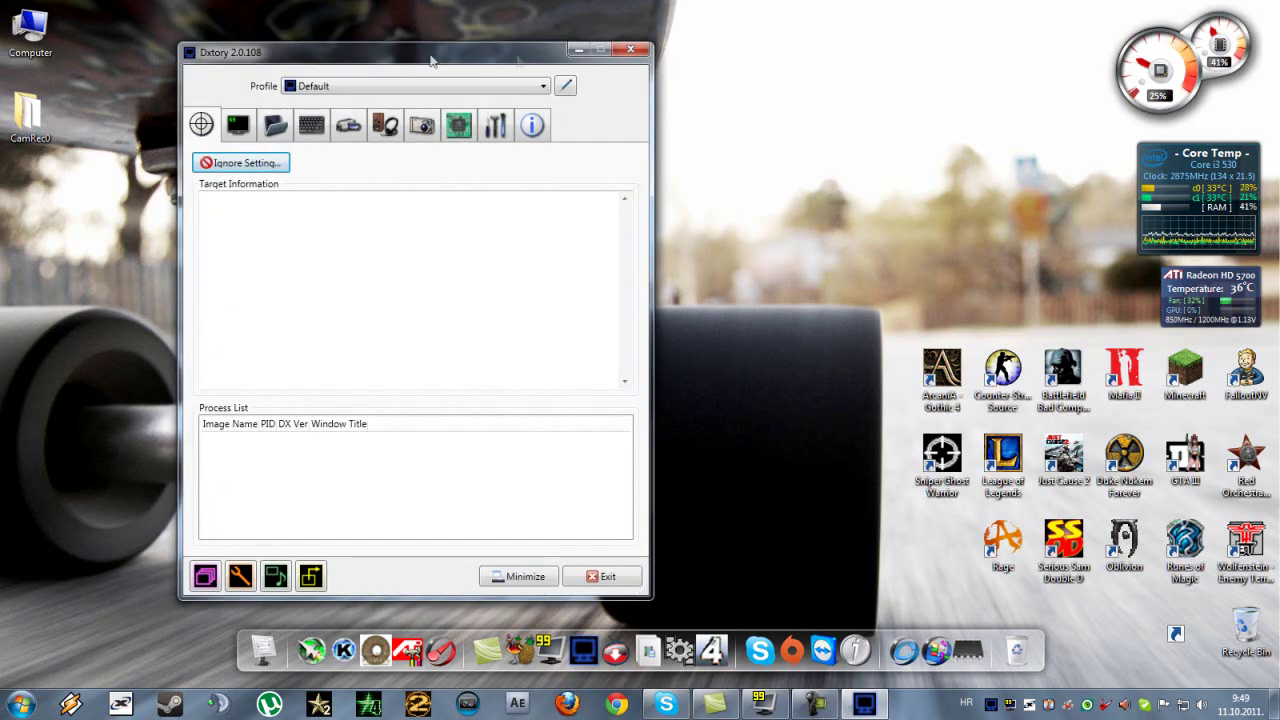
{"action": "left_click", "coordinate": [628, 31]}
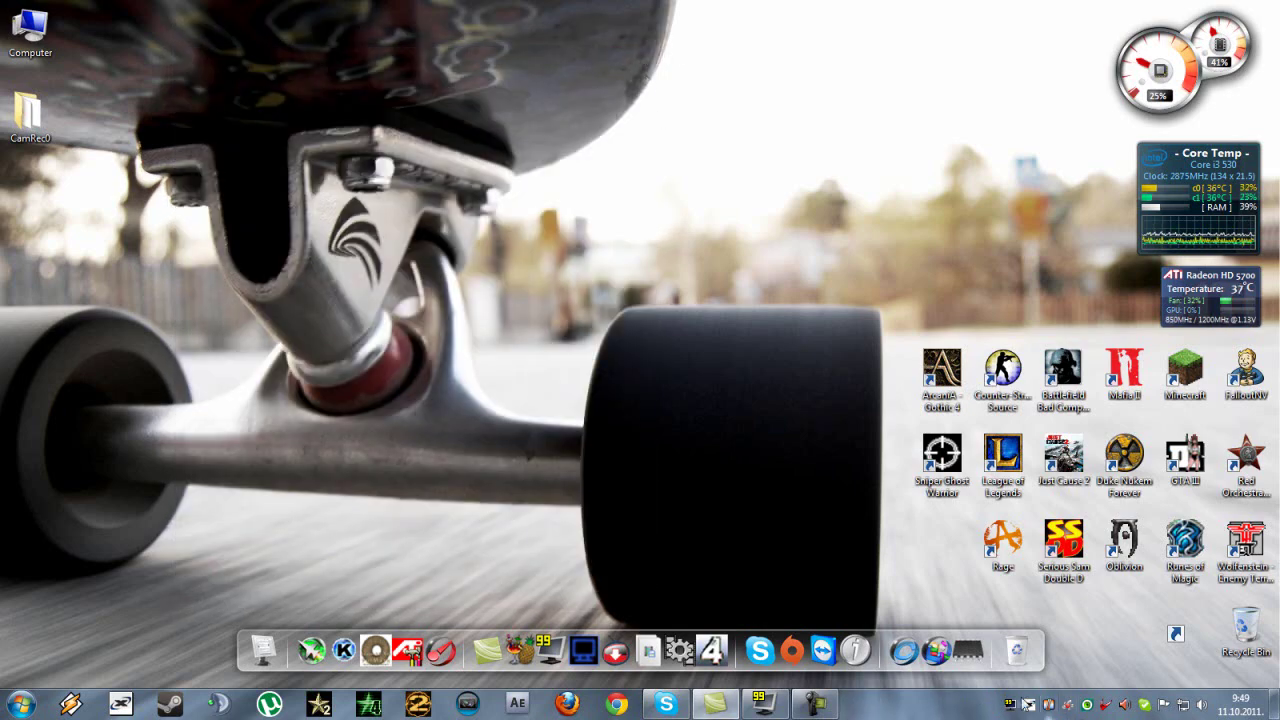
Switch to Fraps, move its window higher on the desktop, and open the FPS settings
{"action": "double_click", "coordinate": [1011, 704]}
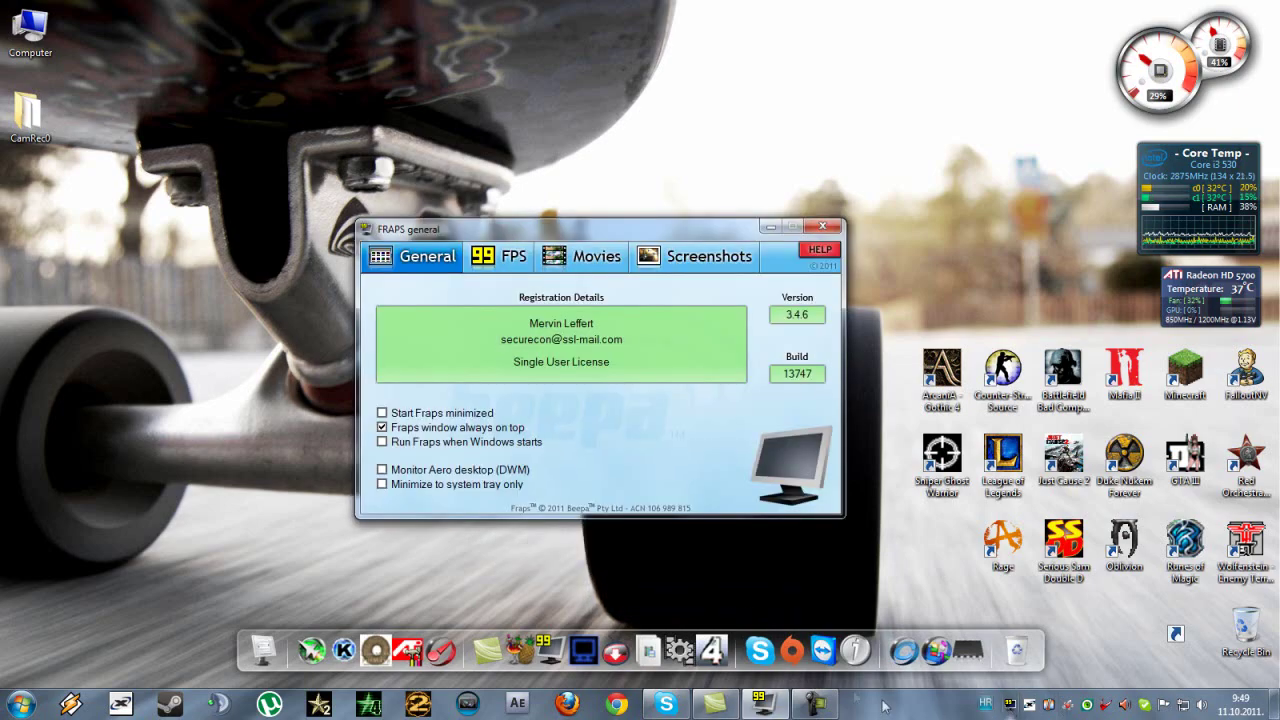
{"action": "left_click_drag", "start_coordinate": [582, 228], "coordinate": [548, 131]}
{"action": "left_click", "coordinate": [466, 164]}
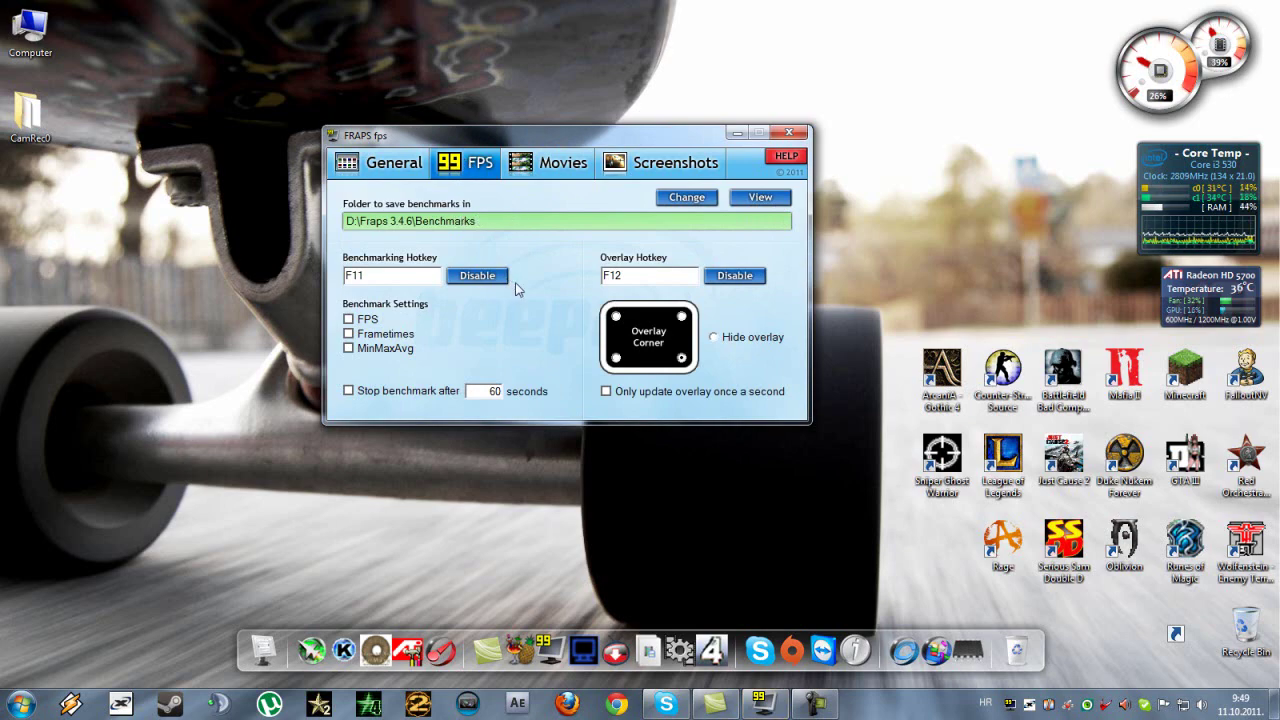
Open the Fraps movie settings and choose Full-size video capture
{"action": "left_click", "coordinate": [545, 168]}
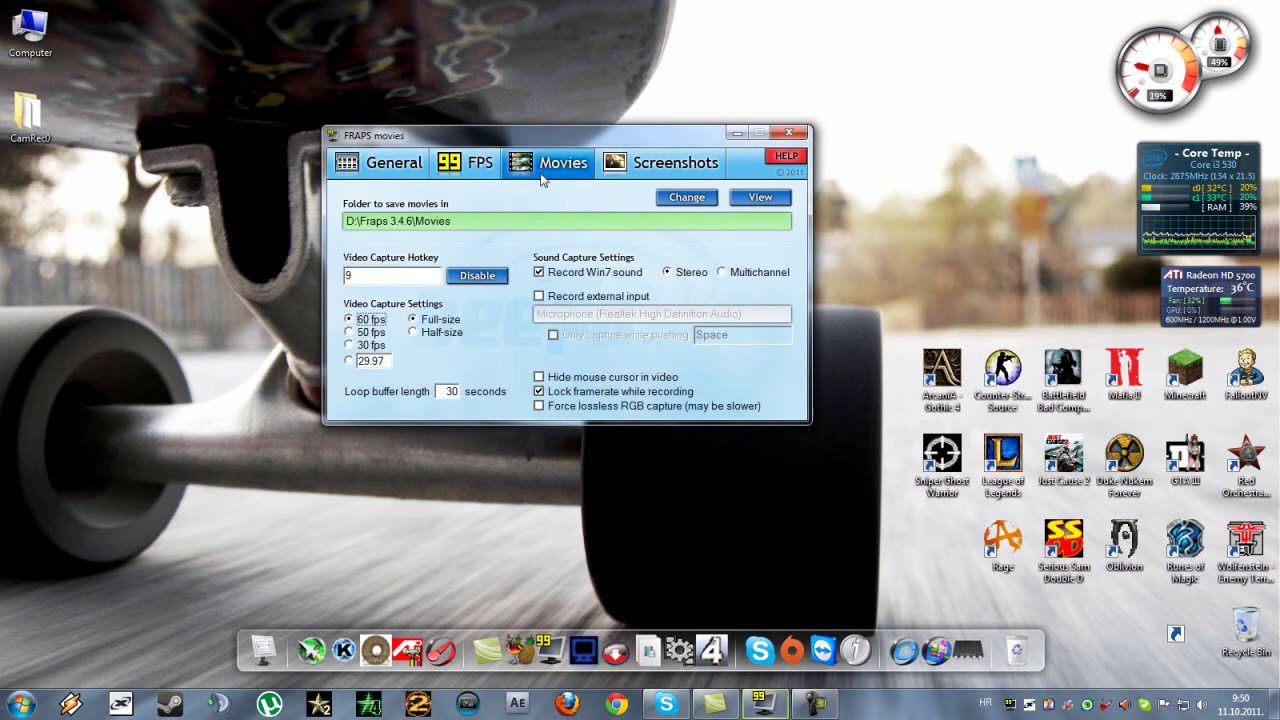
{"action": "left_click", "coordinate": [164, 280]}
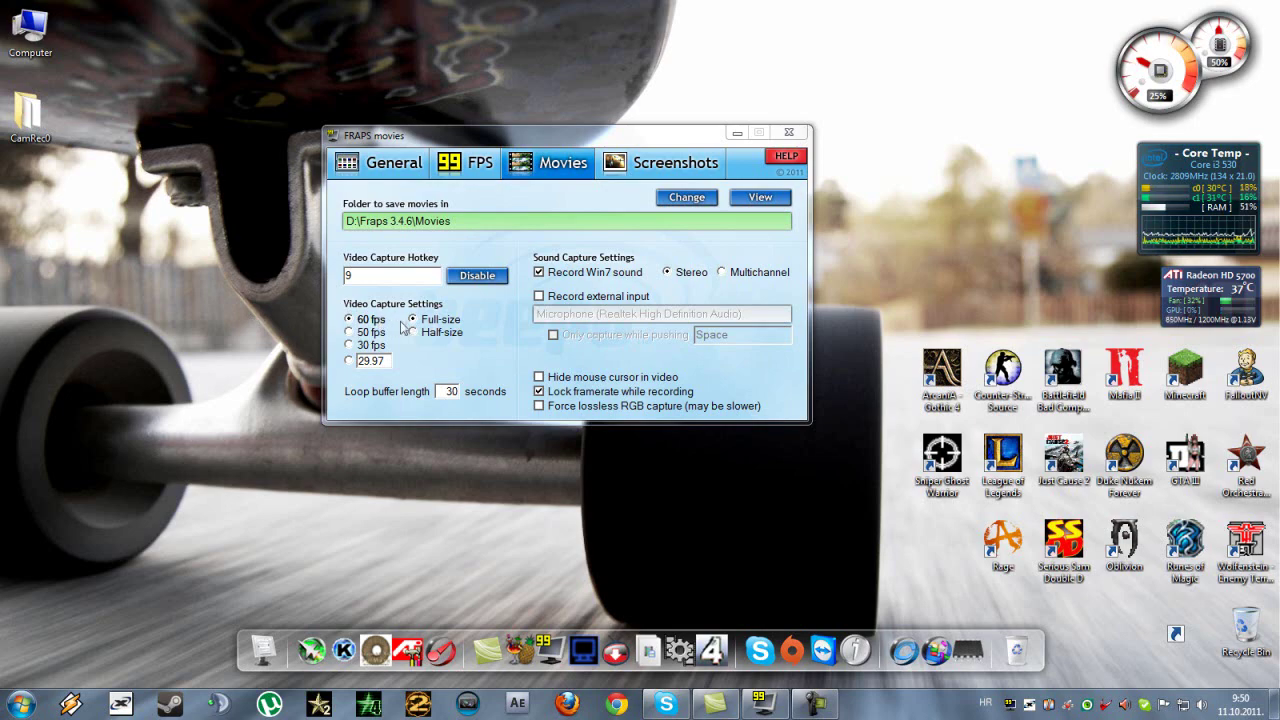
{"action": "left_click", "coordinate": [455, 326]}
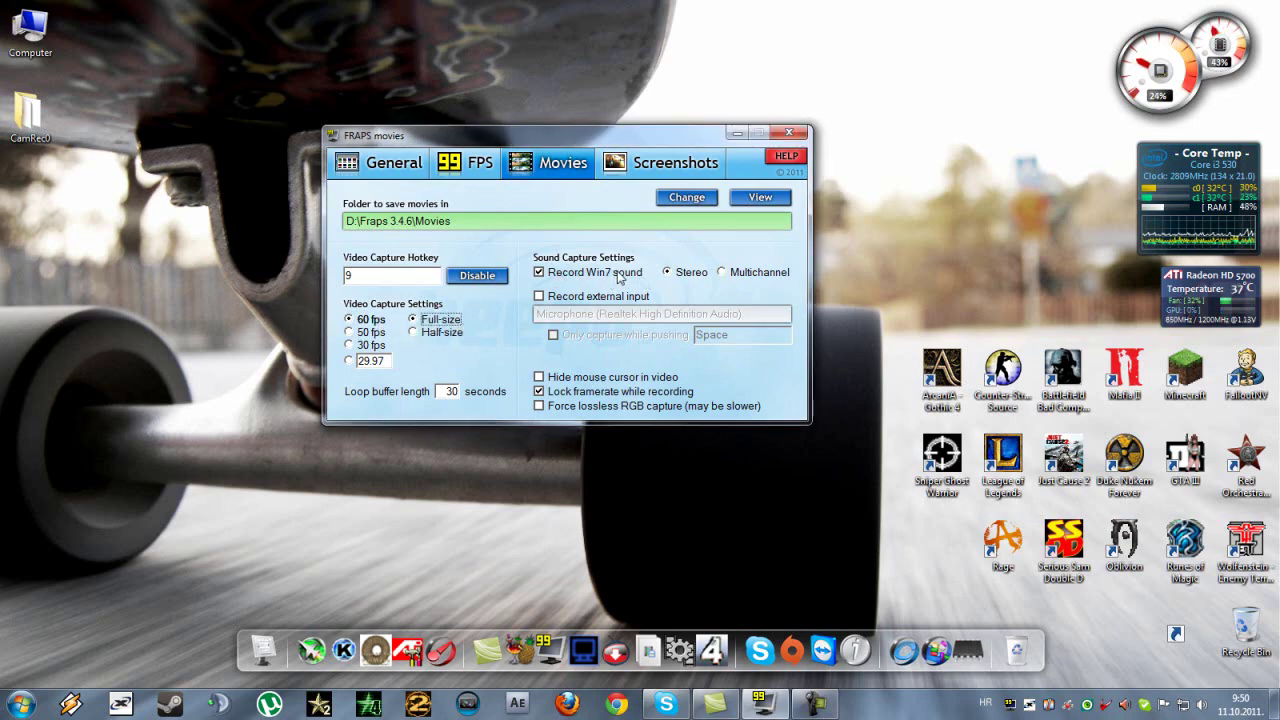
{"action": "left_click", "coordinate": [553, 453]}
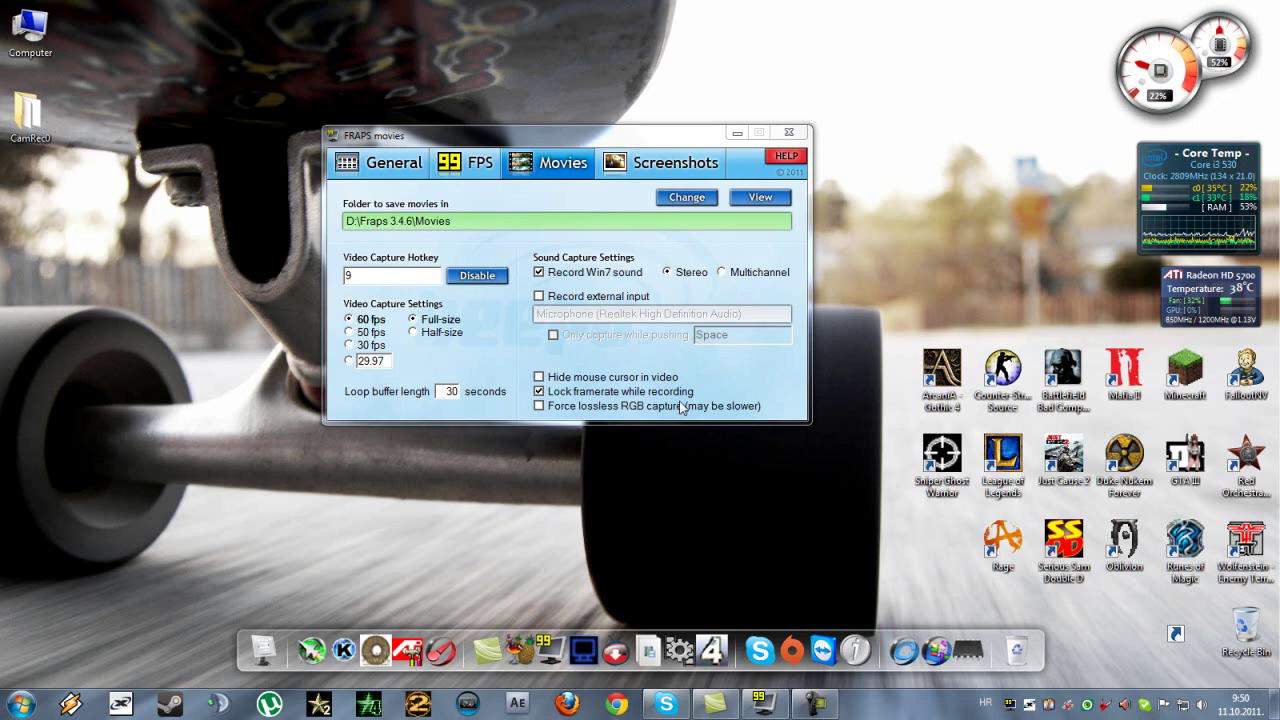
Review the Fraps screenshot, FPS and movie settings, and exit Fraps
{"action": "left_click", "coordinate": [646, 178]}
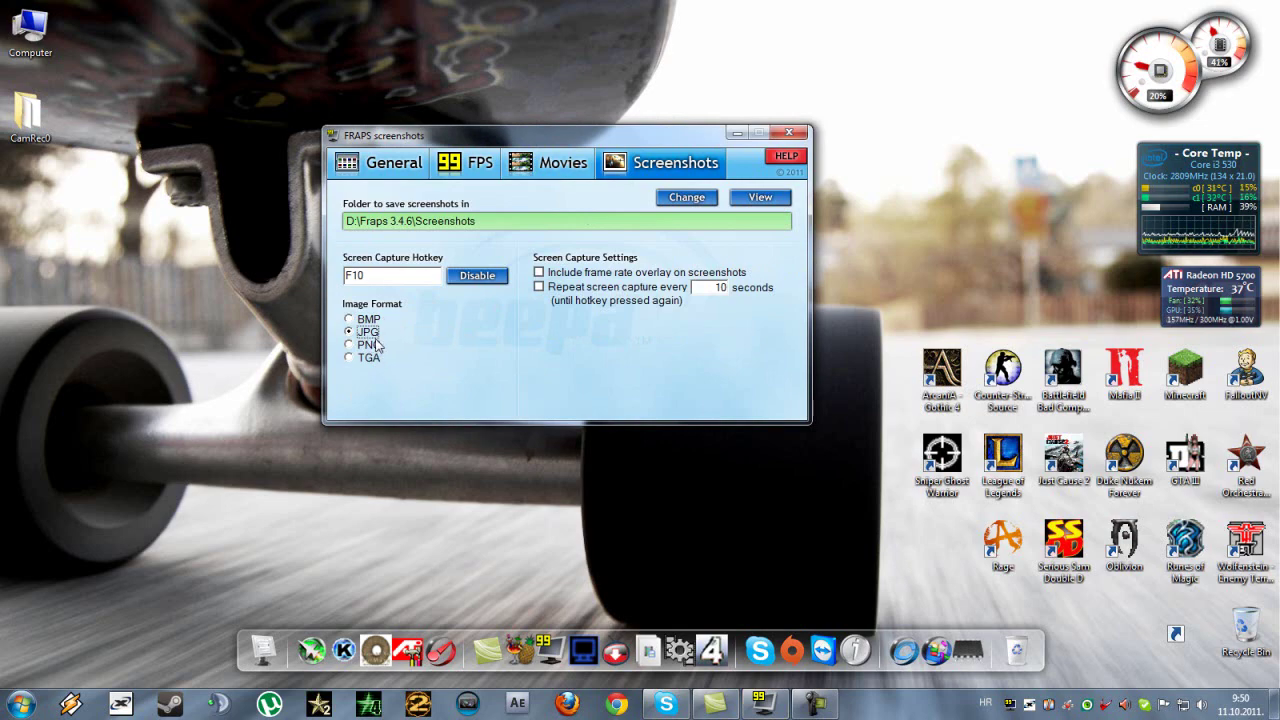
{"action": "left_click", "coordinate": [548, 164]}
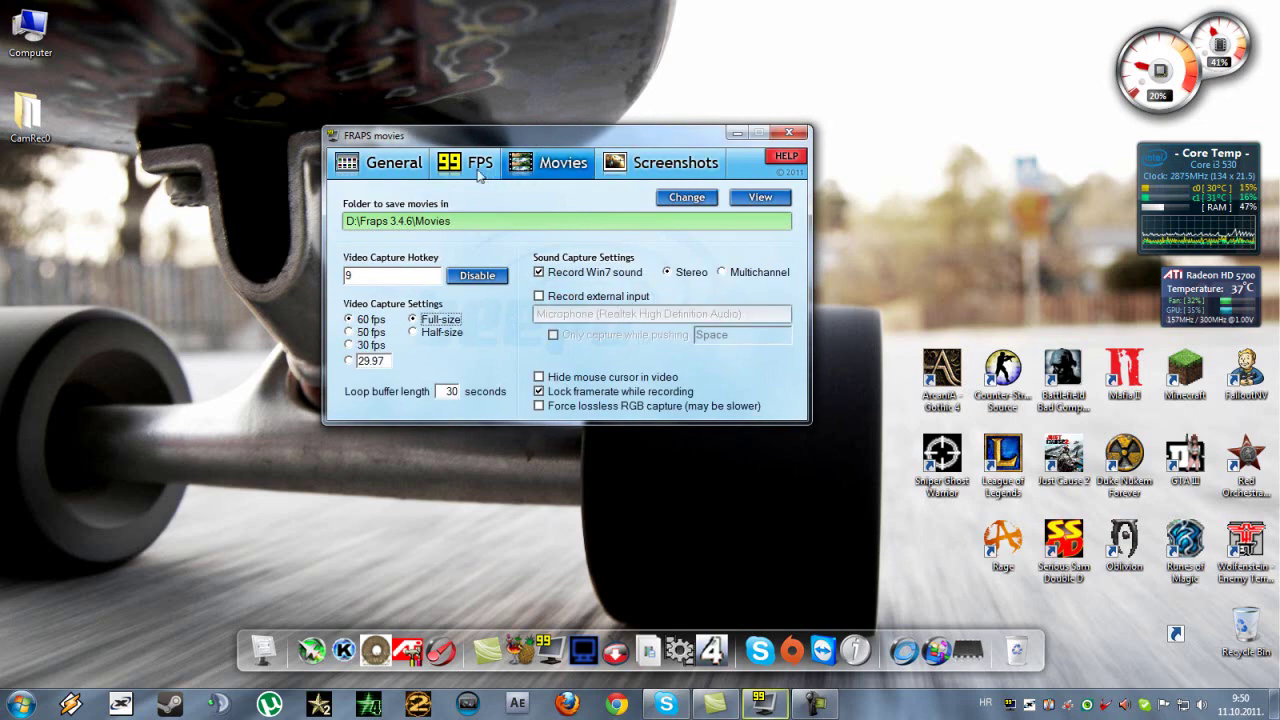
{"action": "left_click", "coordinate": [468, 163]}
{"action": "left_click", "coordinate": [557, 170]}
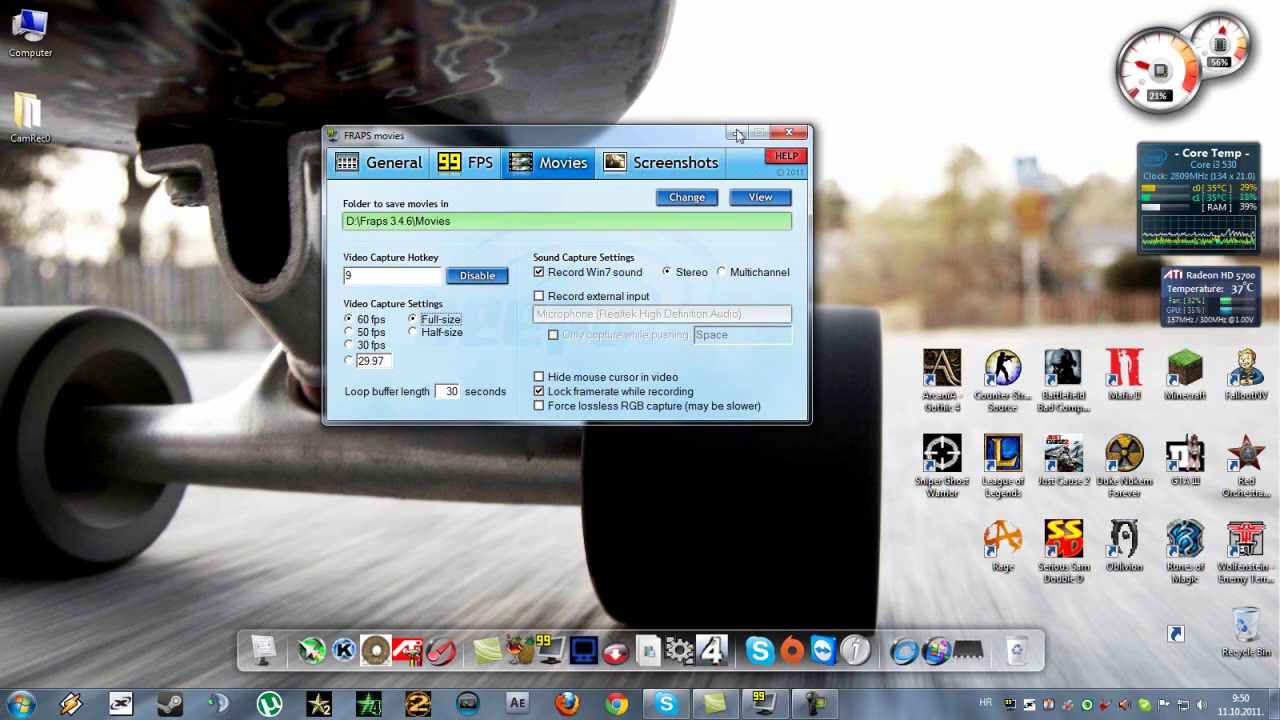
{"action": "left_click", "coordinate": [680, 162]}
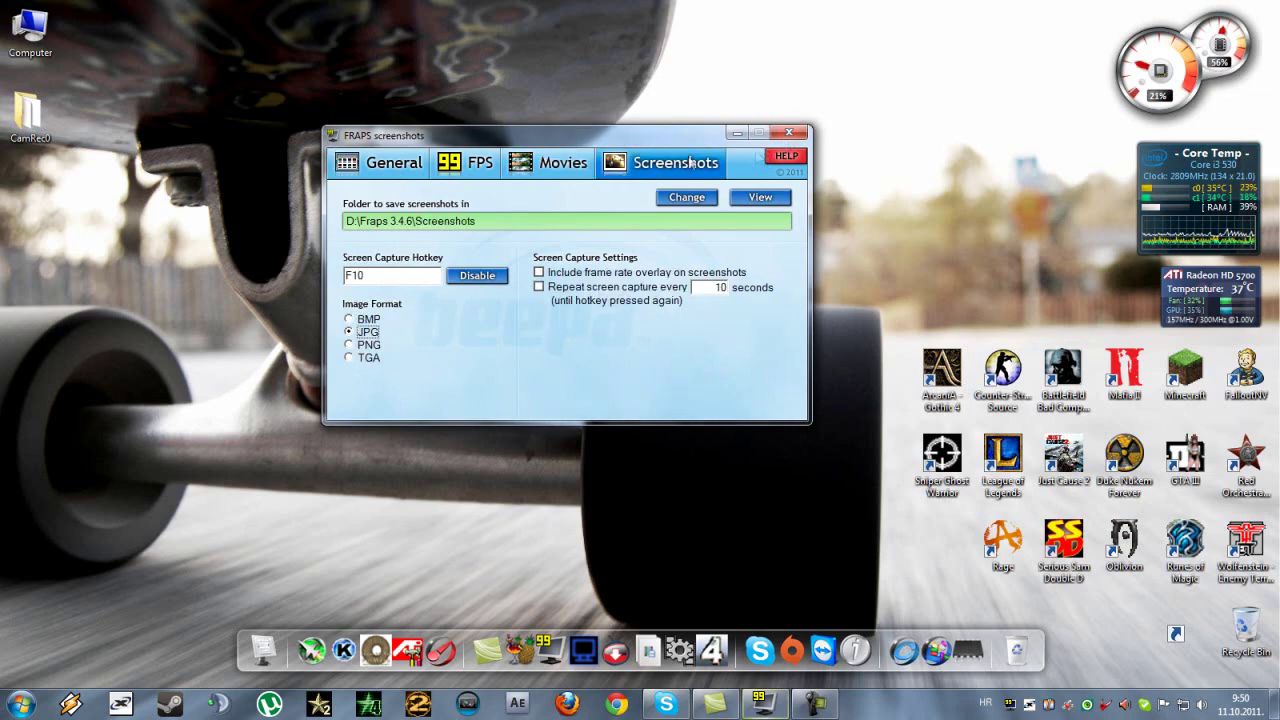
{"action": "left_click", "coordinate": [789, 133]}
{"action": "left_click", "coordinate": [735, 405]}
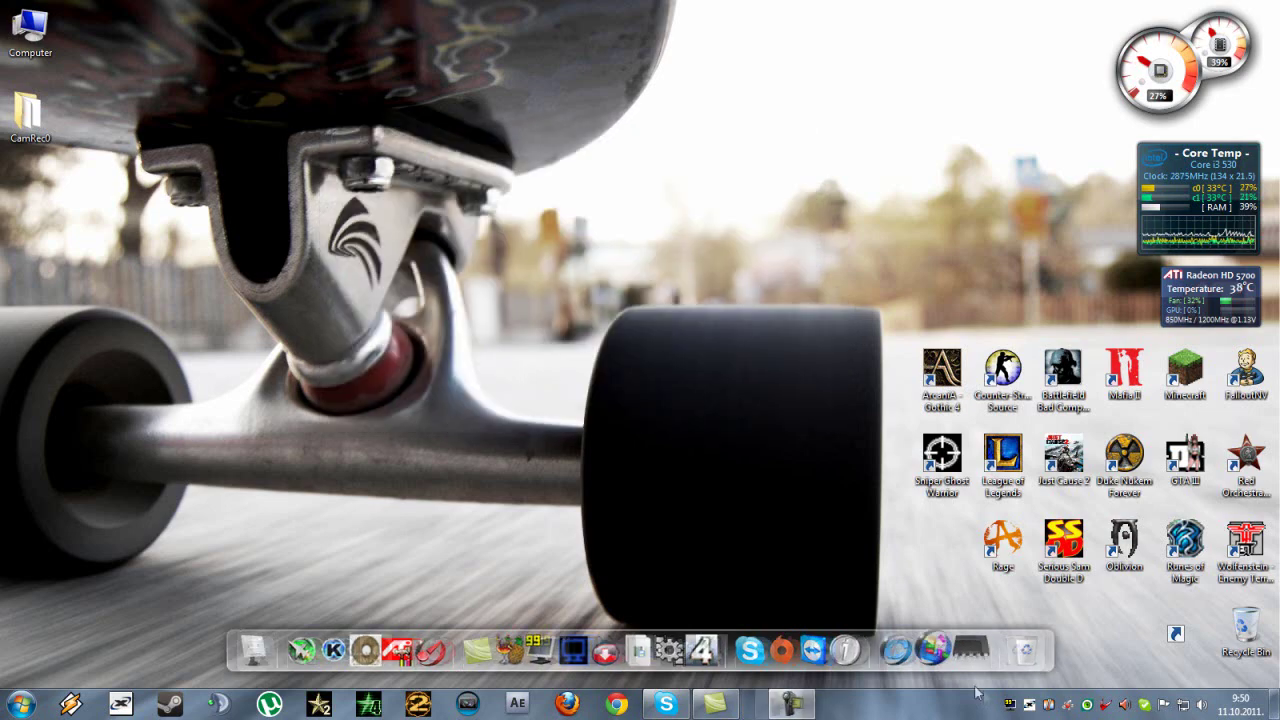
Switch to Xfire and open the video capture settings in its options
{"action": "left_click", "coordinate": [1029, 704]}
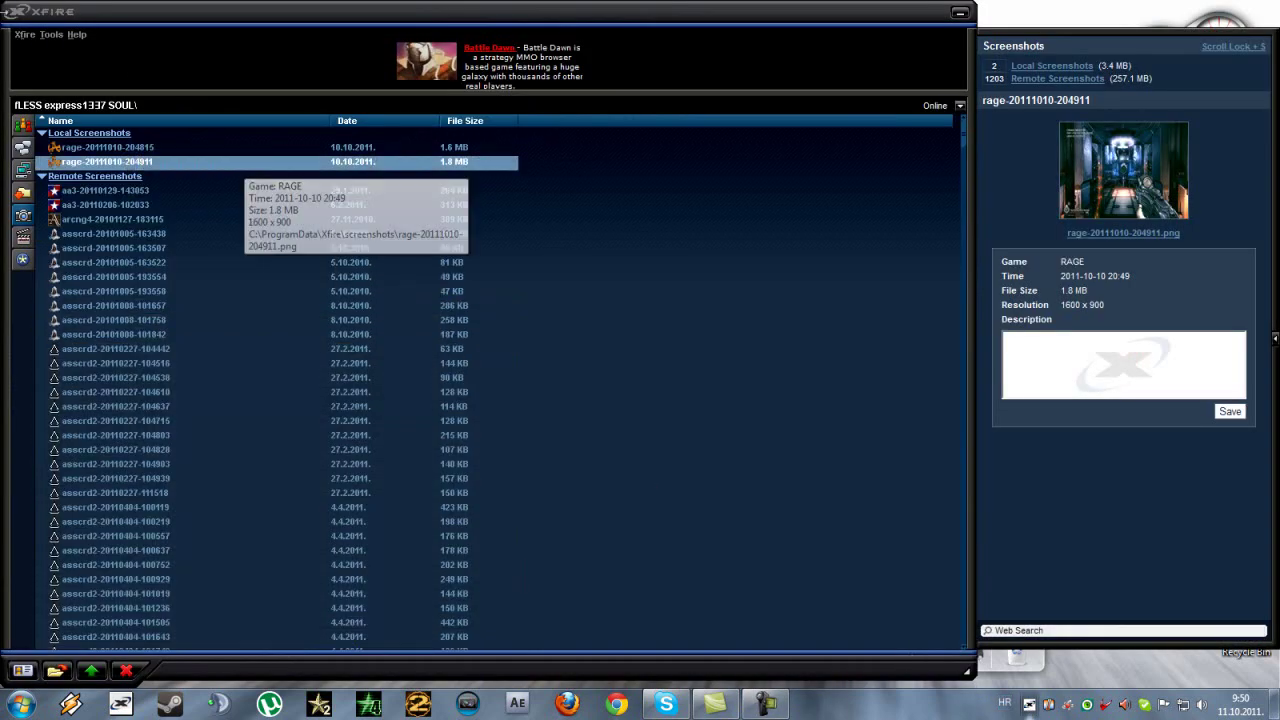
{"action": "left_click", "coordinate": [51, 34]}
{"action": "left_click", "coordinate": [86, 70]}
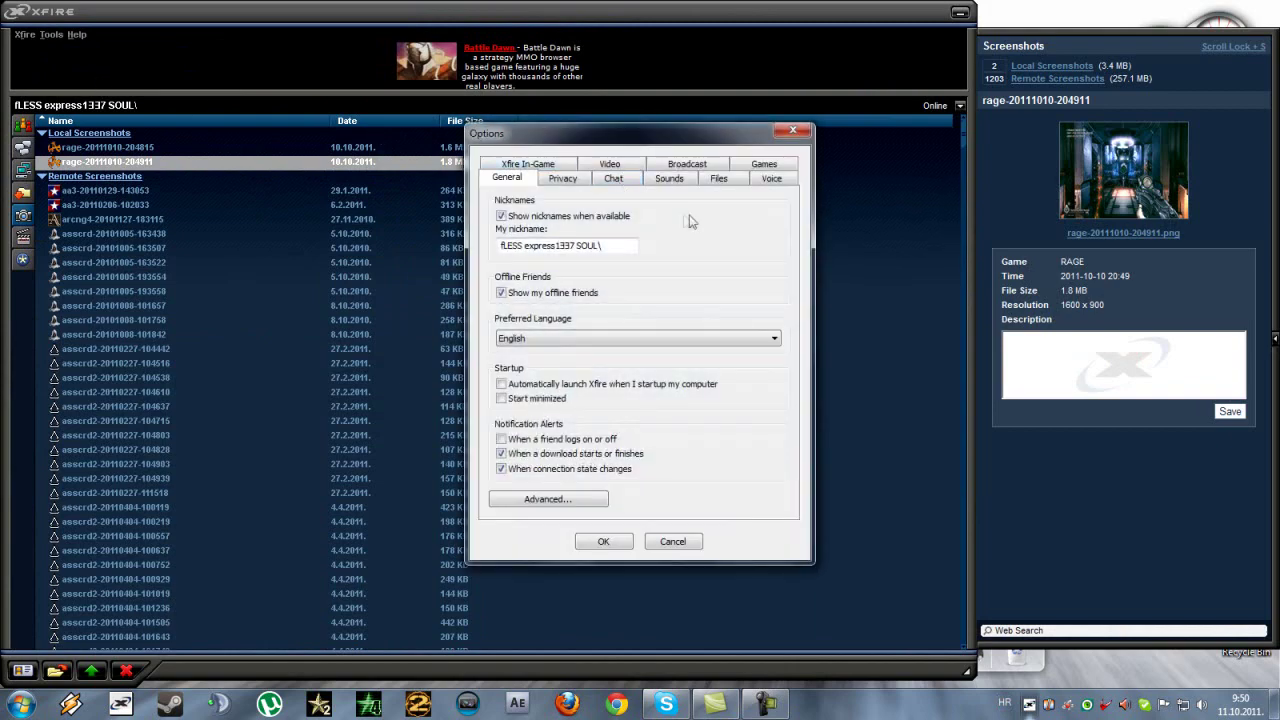
{"action": "left_click", "coordinate": [616, 166]}
Try 25 frames per second for video capture, set it back to 30, and choose Full-size
{"action": "left_click", "coordinate": [623, 241]}
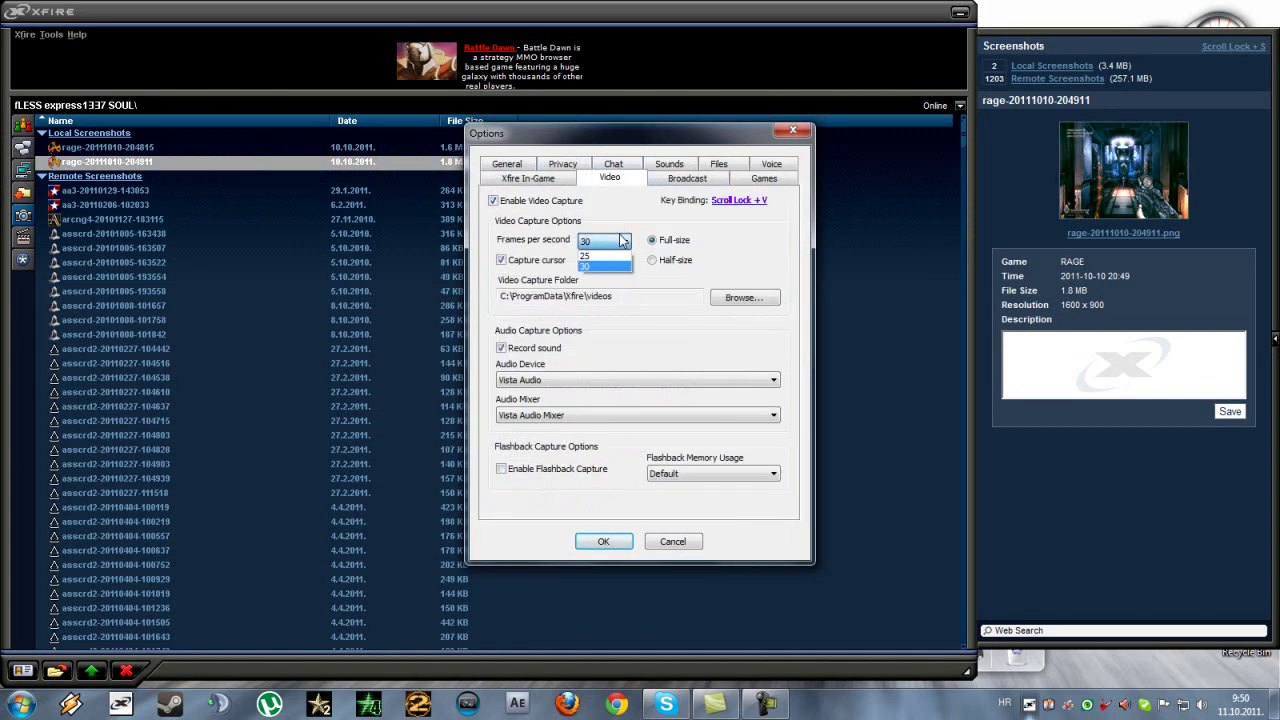
{"action": "left_click", "coordinate": [588, 256]}
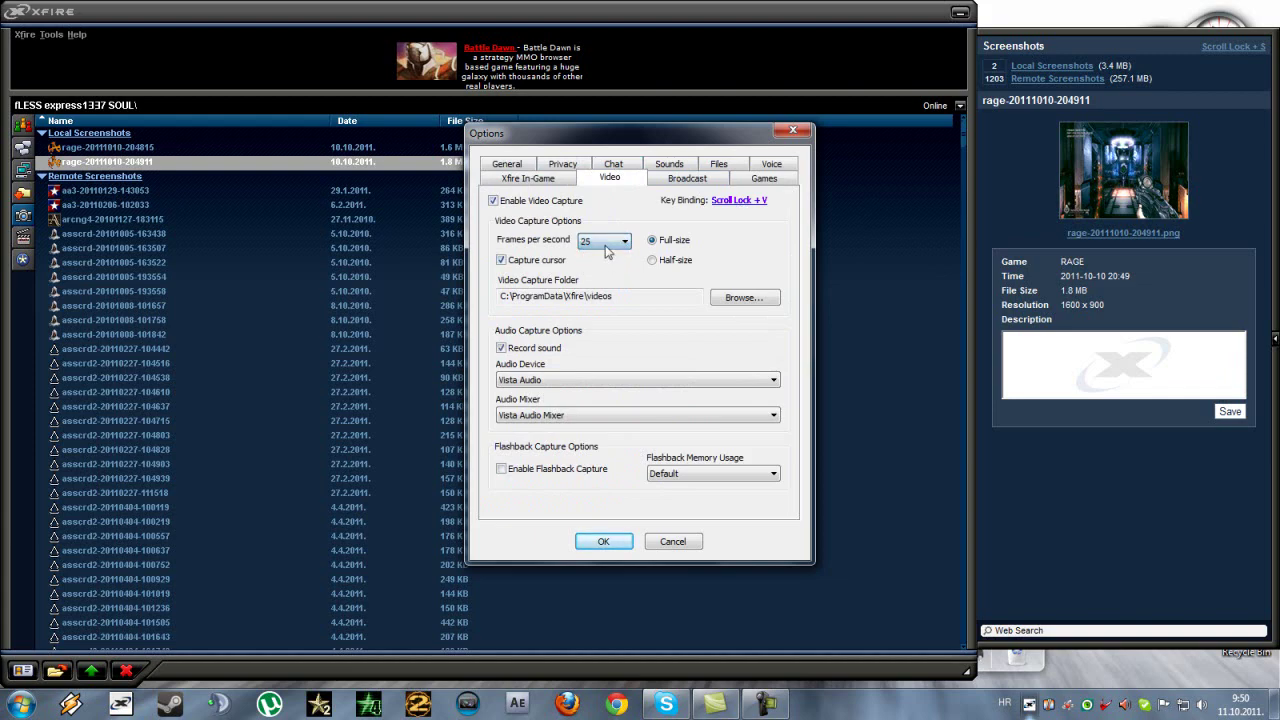
{"action": "left_click", "coordinate": [605, 241]}
{"action": "left_click", "coordinate": [605, 267]}
{"action": "left_click", "coordinate": [676, 243]}
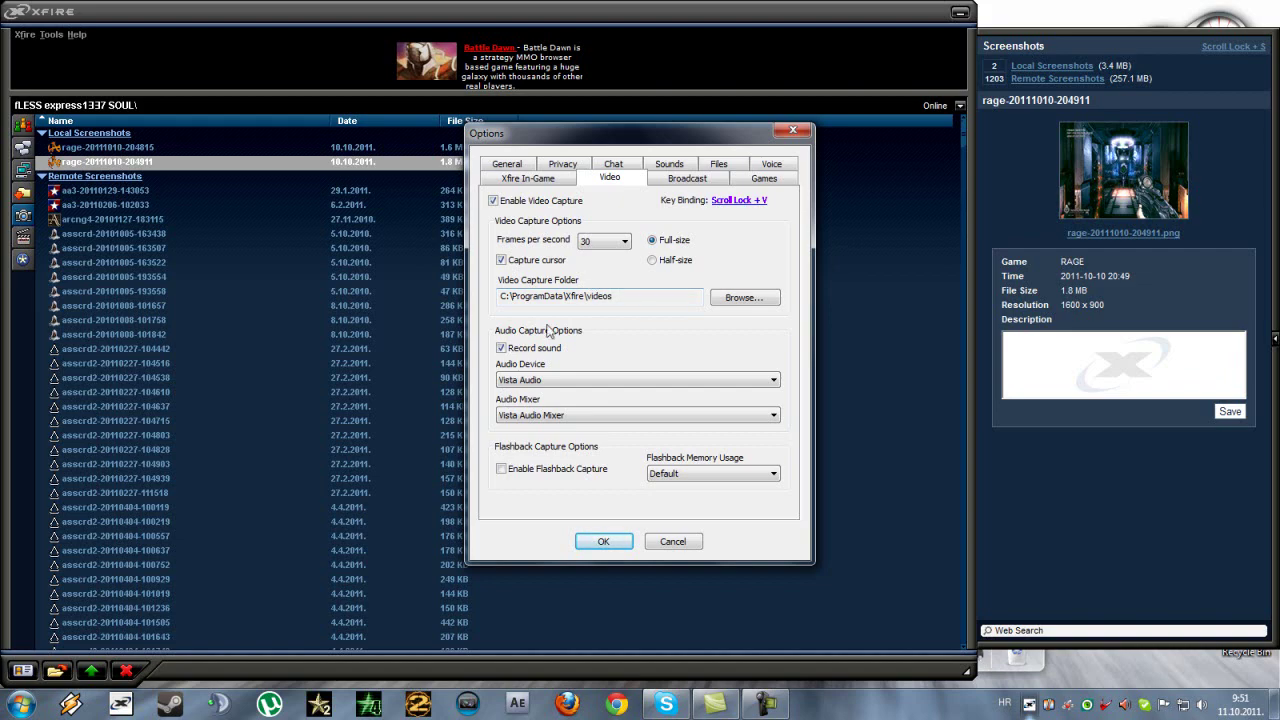
Check the audio device choices for video capture, cancel the options, and minimize Xfire
{"action": "left_click", "coordinate": [618, 381]}
{"action": "left_click", "coordinate": [617, 382]}
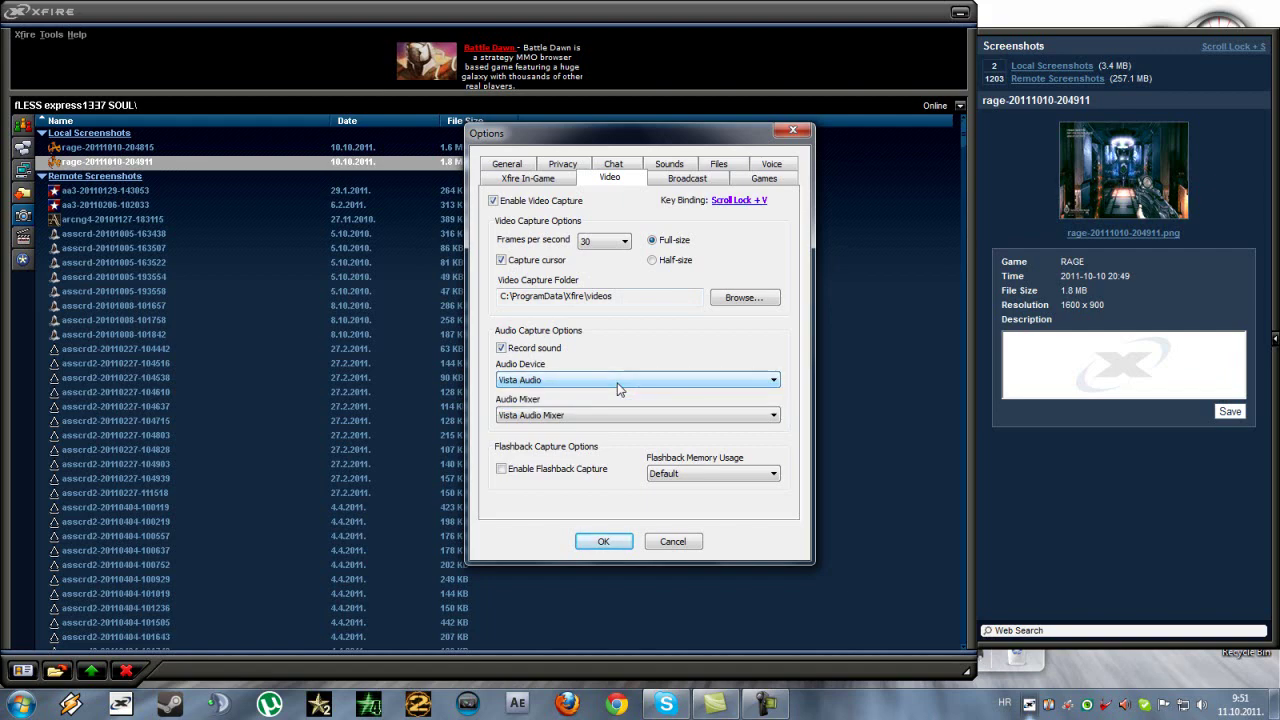
{"action": "left_click", "coordinate": [593, 381]}
{"action": "left_click", "coordinate": [593, 381]}
{"action": "left_click", "coordinate": [667, 543]}
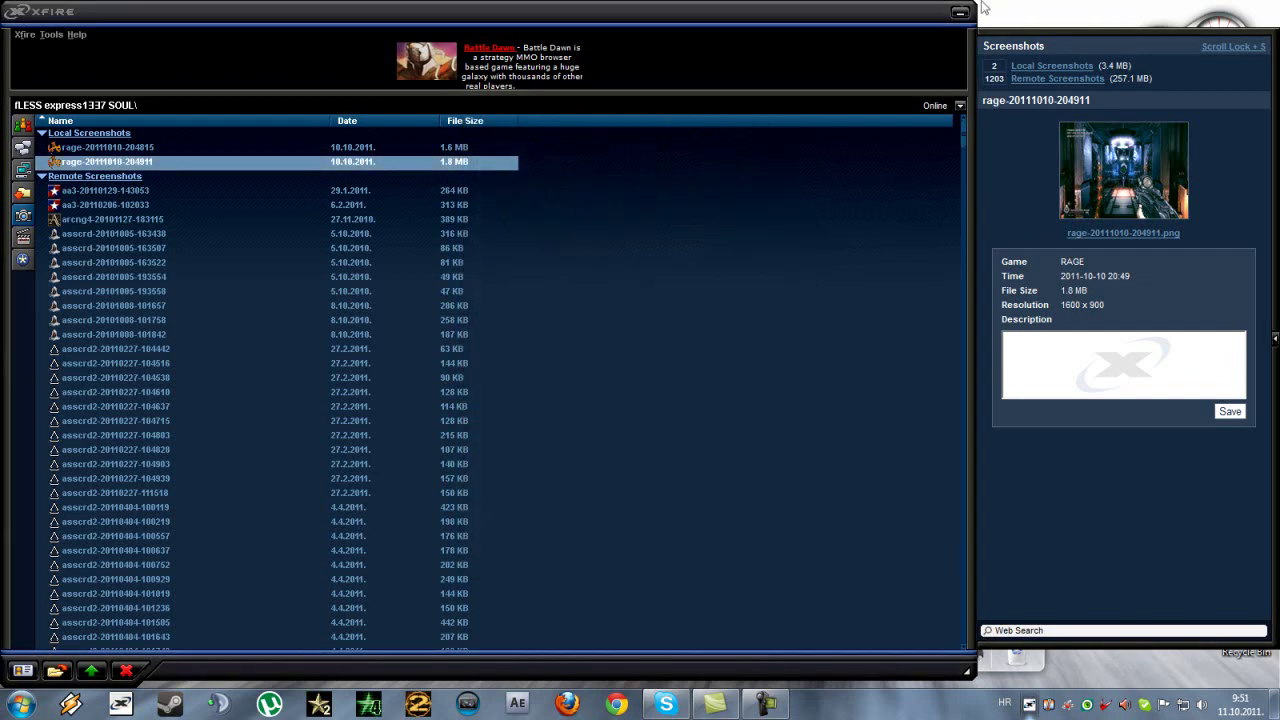
{"action": "left_click", "coordinate": [958, 14]}
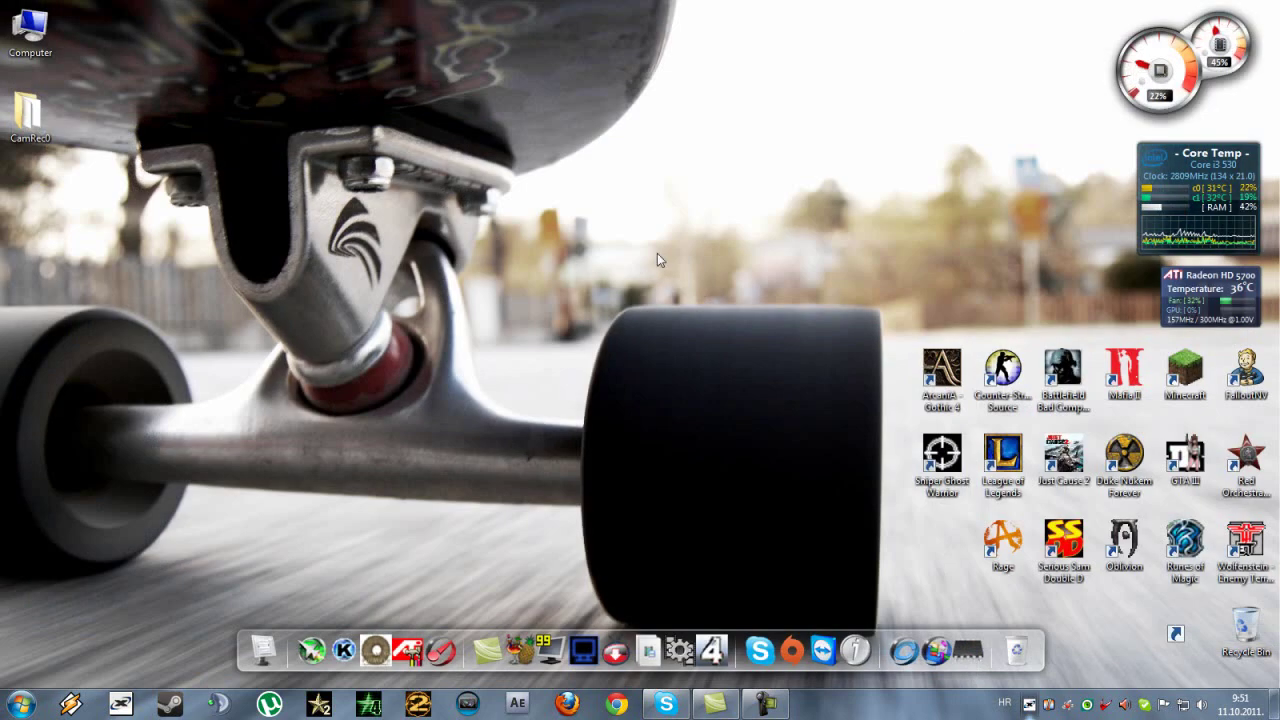